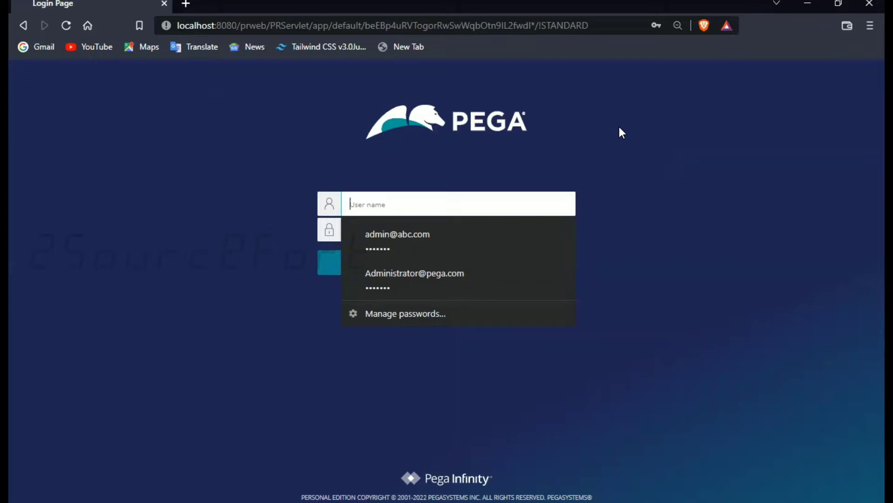
# Reset the login page zoom to default and log in with the saved administrator user name and password
pyautogui.click(677, 27)
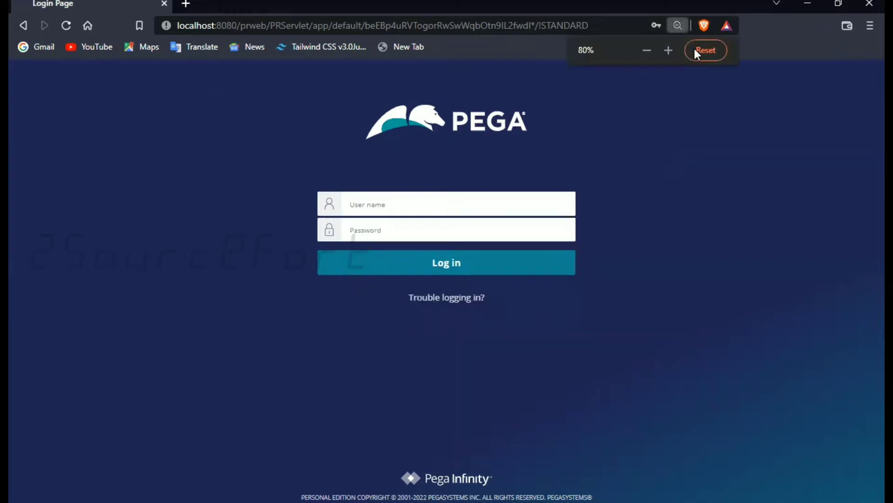
pyautogui.click(698, 51)
pyautogui.click(350, 214)
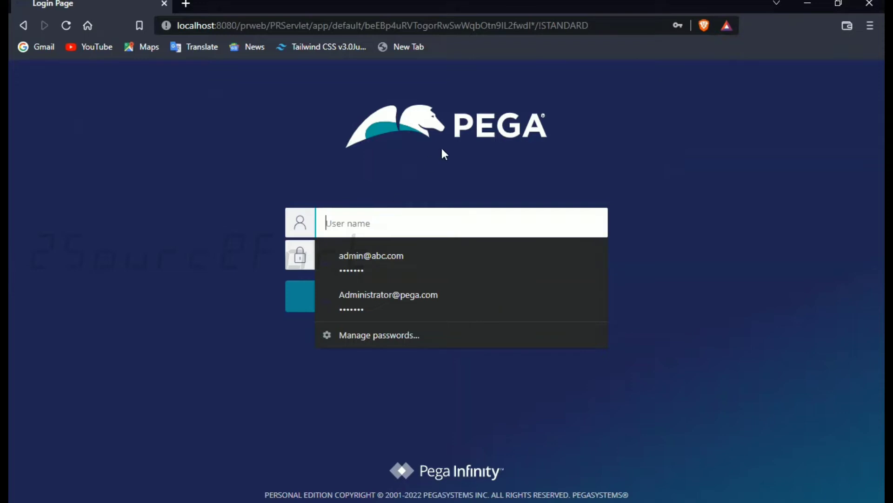
pyautogui.click(385, 296)
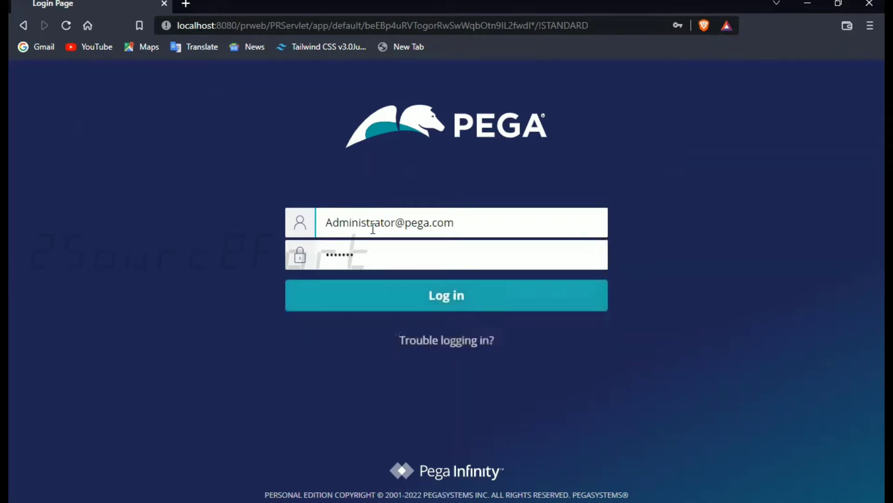
pyautogui.moveTo(462, 220); pyautogui.dragTo(325, 222)
pyautogui.click(372, 309)
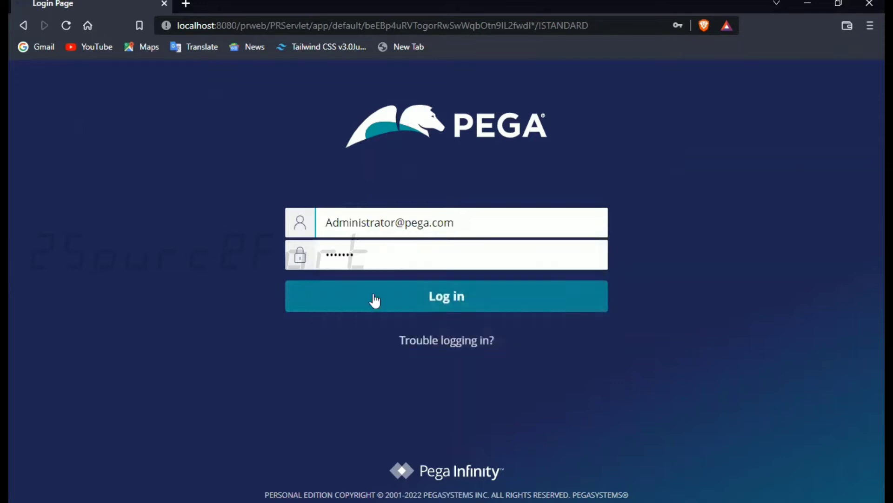
pyautogui.click(385, 248)
pyautogui.click(715, 149)
pyautogui.click(510, 286)
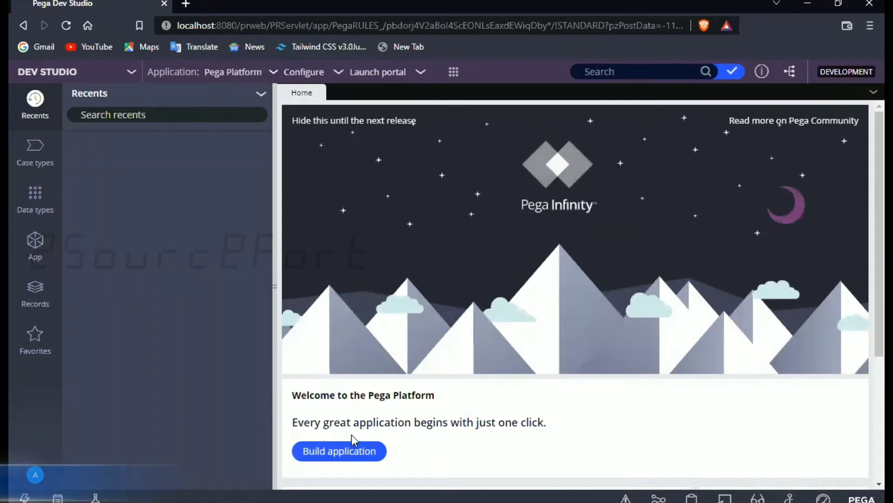
# Start building a new application with the Theme Cosmos experience and name it Bot
pyautogui.click(350, 450)
pyautogui.click(329, 278)
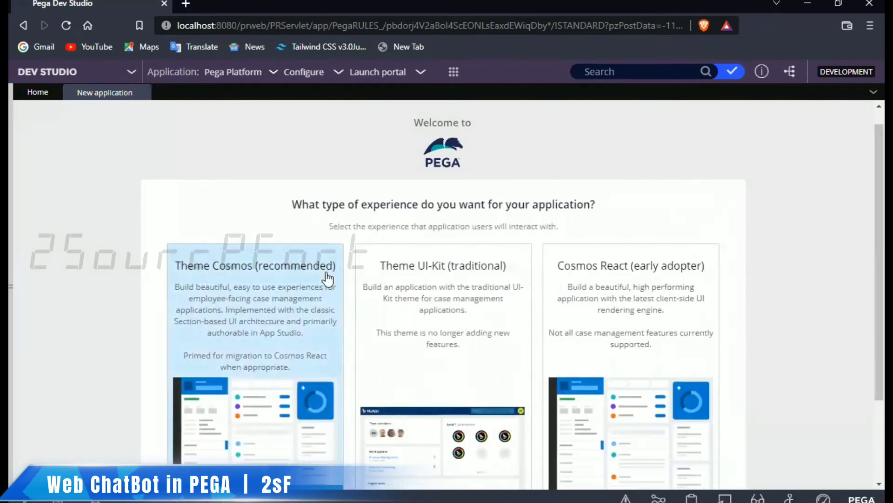
pyautogui.click(282, 293)
pyautogui.click(297, 266)
pyautogui.write('Bot')
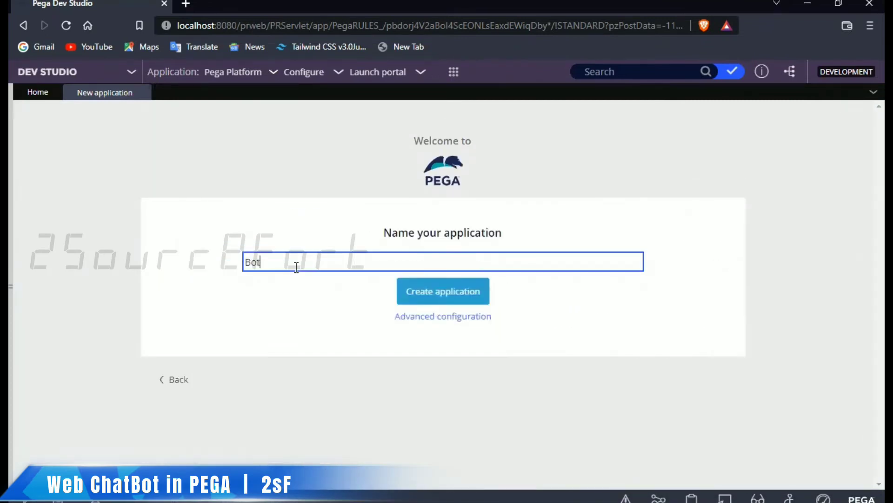
# Set the organization to MyOrg in the advanced configuration and create the Bot application
pyautogui.click(426, 321)
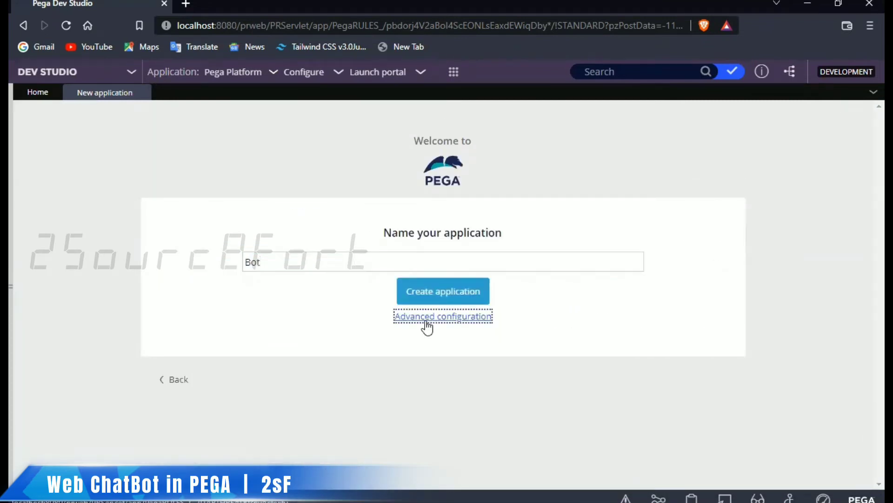
pyautogui.doubleClick(313, 301)
pyautogui.write('MyOrg')
pyautogui.click(299, 322)
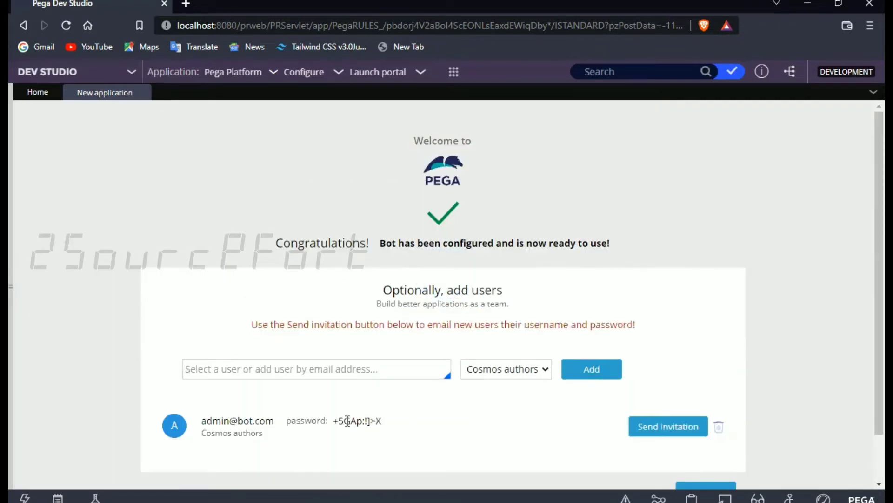
# Copy the password generated for the Bot application's admin account and log out of the current session
pyautogui.moveTo(333, 420); pyautogui.dragTo(381, 421)
pyautogui.rightClick(365, 422)
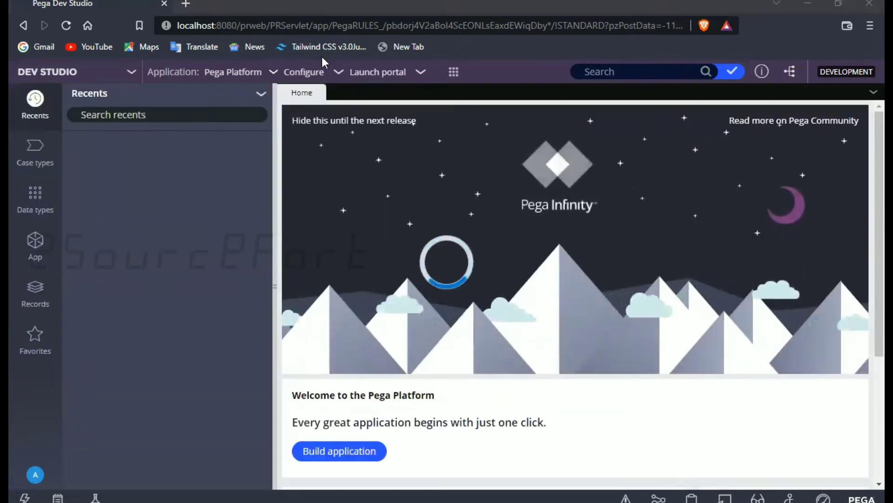
pyautogui.click(35, 475)
pyautogui.click(49, 457)
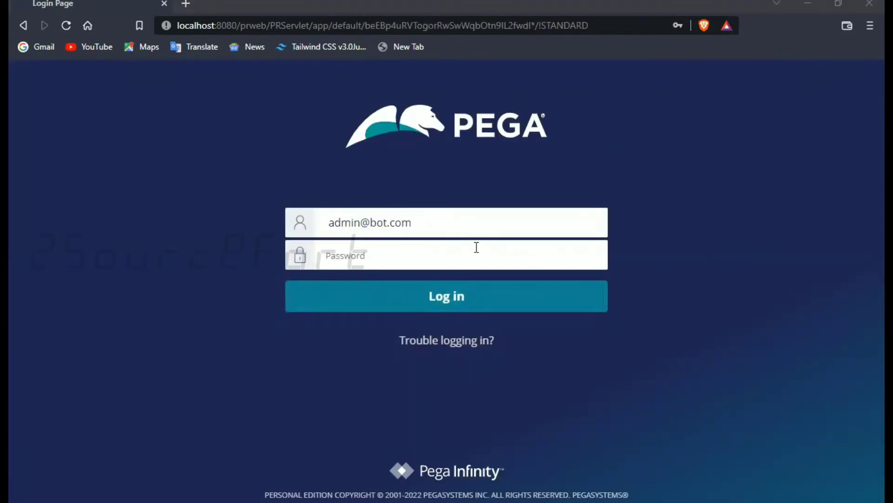
# Log in to the Bot application's admin account with the copied password
pyautogui.click(477, 247)
pyautogui.hotkey('ctrl', 'v')
pyautogui.click(392, 296)
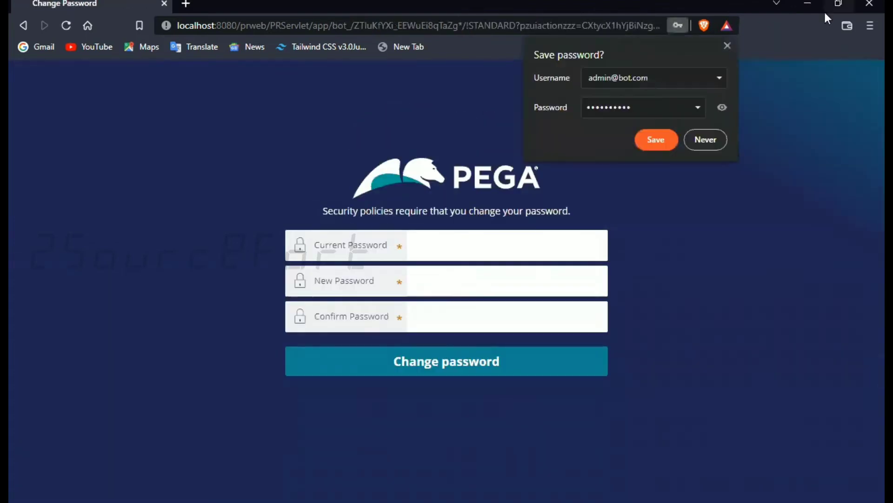
# Change the account password by supplying the current password and entering and confirming a new one
pyautogui.click(475, 251)
pyautogui.hotkey('ctrl', 'v')
pyautogui.click(472, 270)
pyautogui.write('•••••••')
pyautogui.press('Tab')
pyautogui.hotkey('ctrl', 'v')
pyautogui.click(448, 371)
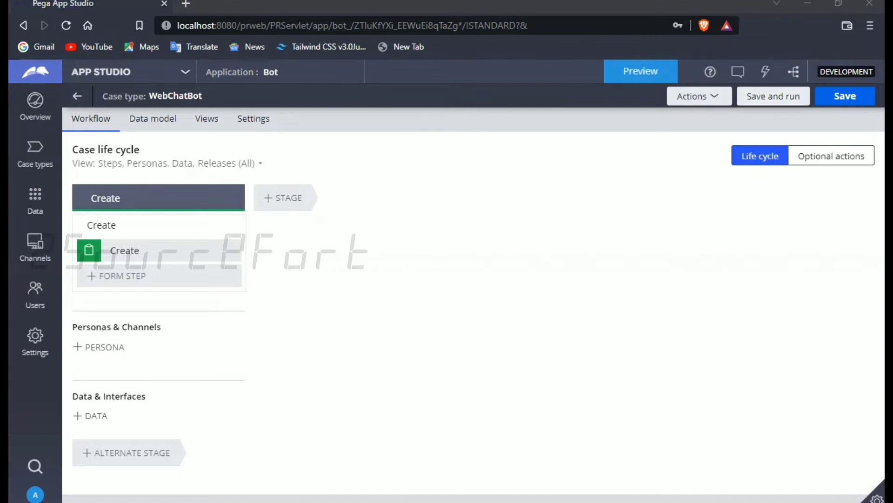
# In Dev Studio, add a new process to the Create stage of the WebChatBot case type and delete its original Create process
pyautogui.click(186, 71)
pyautogui.click(112, 114)
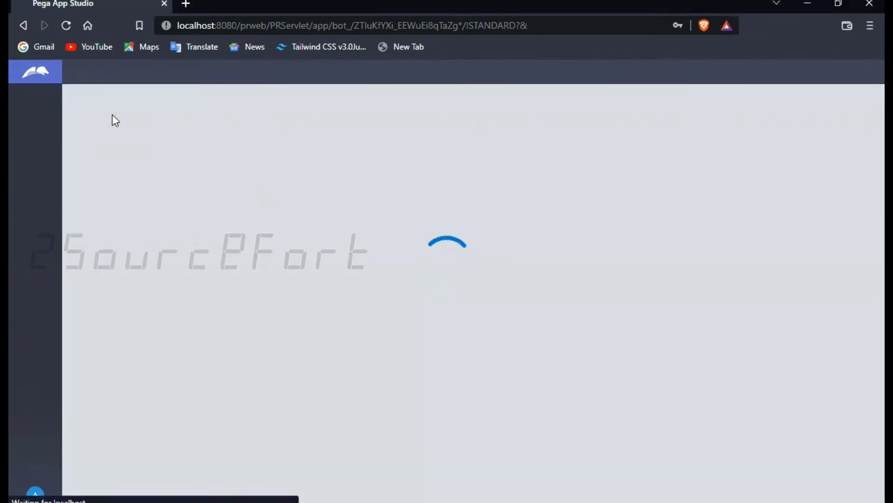
pyautogui.click(450, 220)
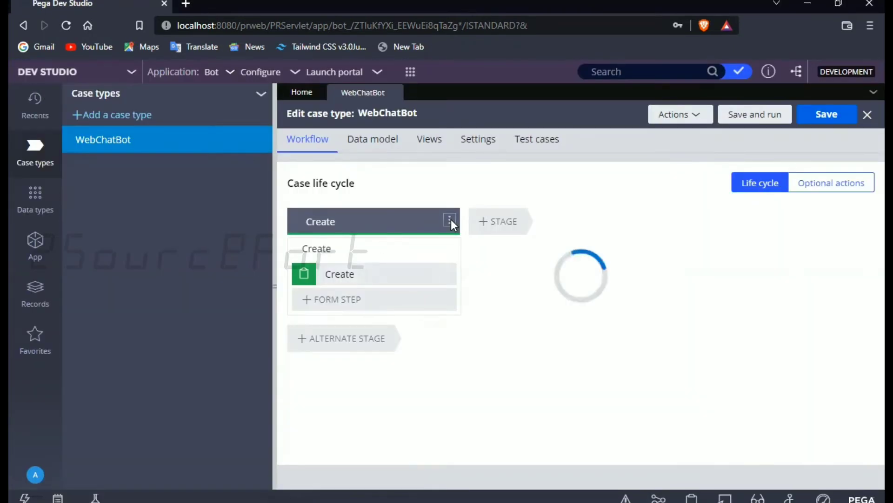
pyautogui.moveTo(405, 253)
pyautogui.click(488, 254)
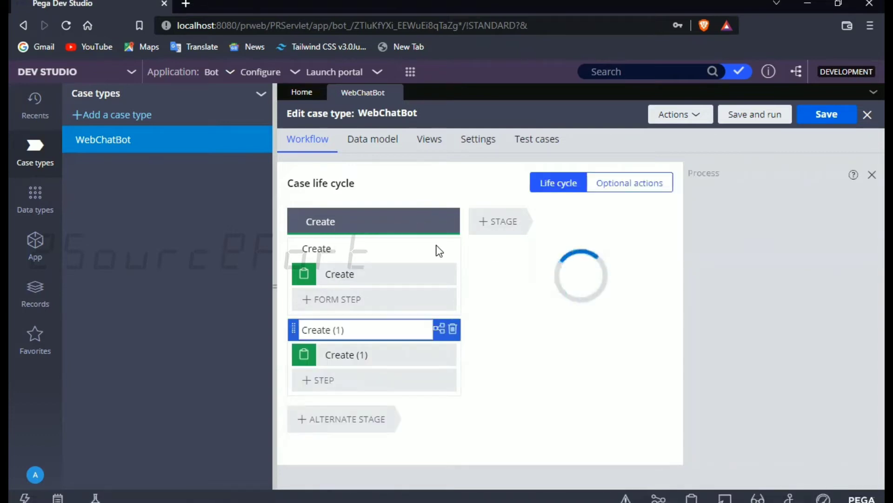
pyautogui.click(453, 249)
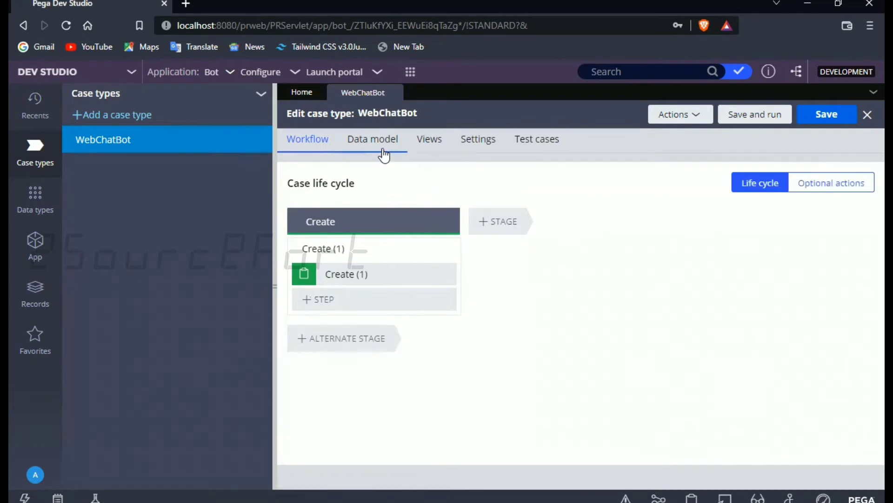
# Add a single-line text field named Full Name to the WebChatBot data model
pyautogui.click(382, 155)
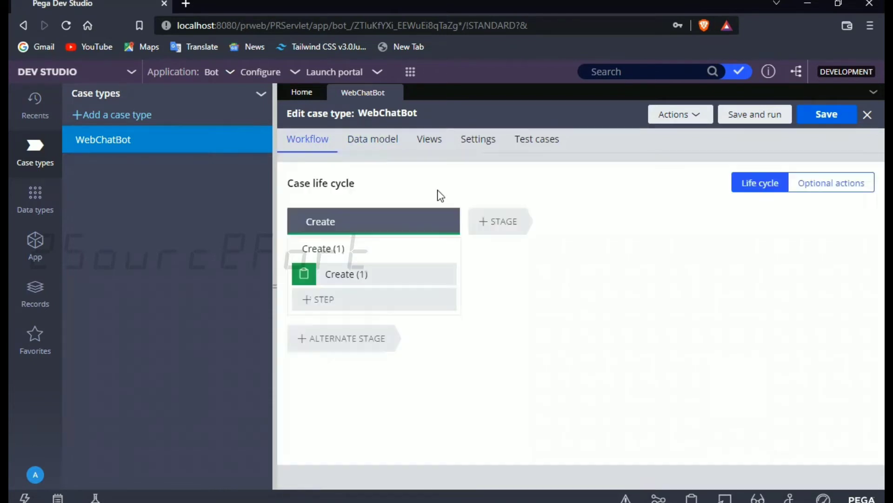
pyautogui.click(382, 153)
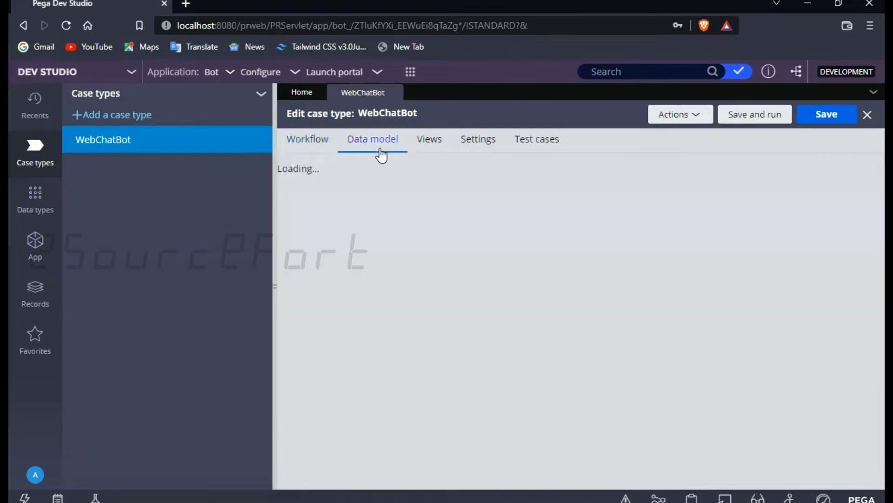
pyautogui.click(862, 302)
pyautogui.click(862, 302)
pyautogui.click(815, 214)
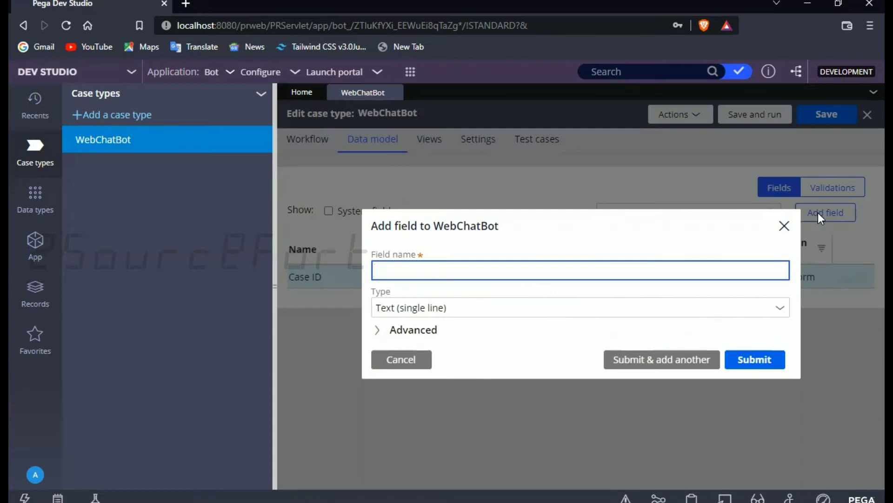
pyautogui.write('Full Name')
pyautogui.click(684, 364)
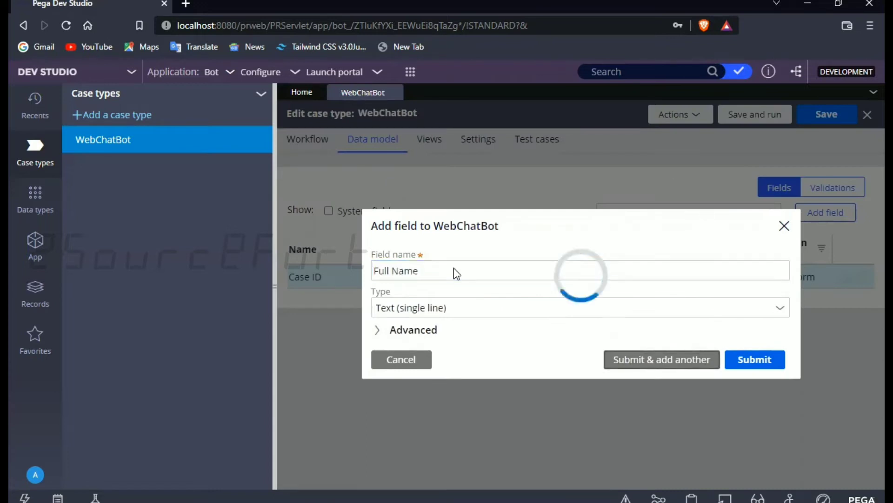
# Add a field named Phone with the Phone type to the WebChatBot data model
pyautogui.write('Phone')
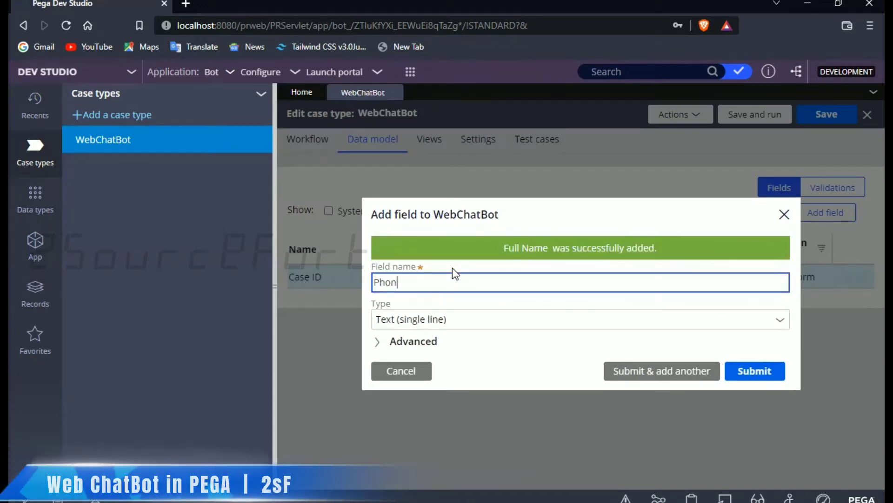
pyautogui.click(477, 328)
pyautogui.write('pho')
pyautogui.press('Return')
pyautogui.click(674, 371)
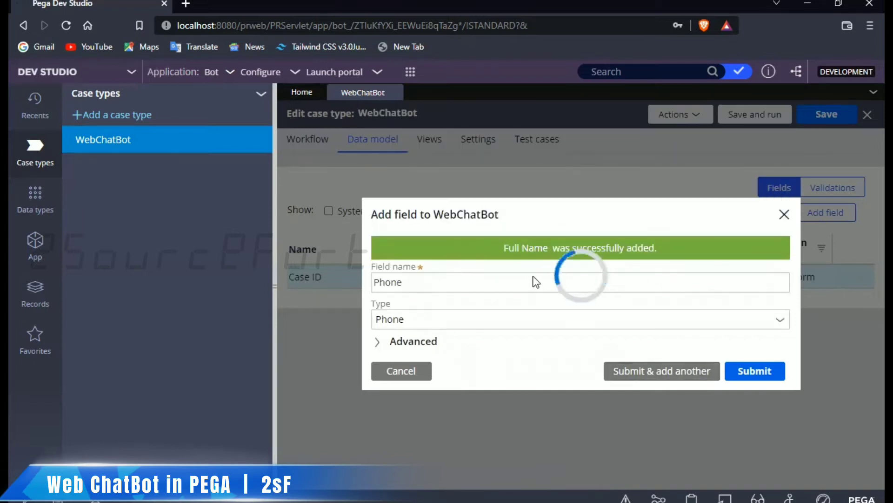
# Add a field named Email ID with the Email type to the WebChatBot data model
pyautogui.write('Email ID')
pyautogui.press('Tab')
pyautogui.write('email')
pyautogui.press('Return')
pyautogui.click(753, 375)
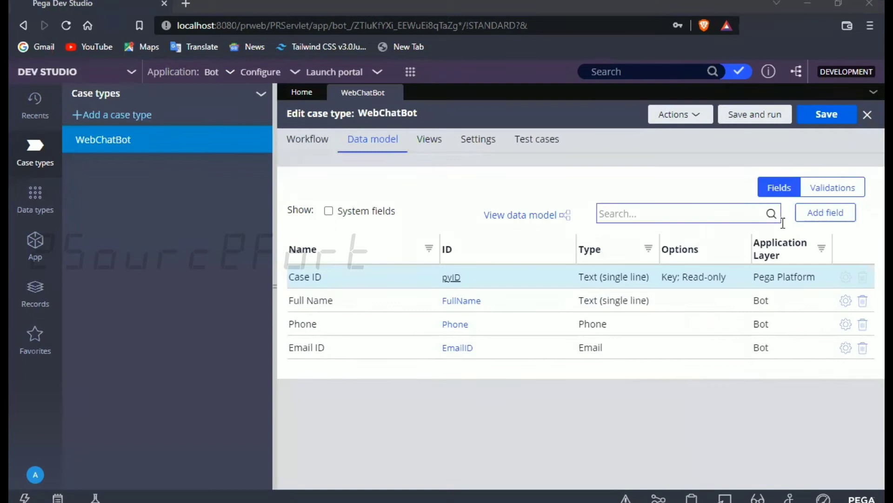
# Add a Question automation step named Ask Name to the Create (1) process in the case workflow
pyautogui.click(303, 148)
pyautogui.click(343, 300)
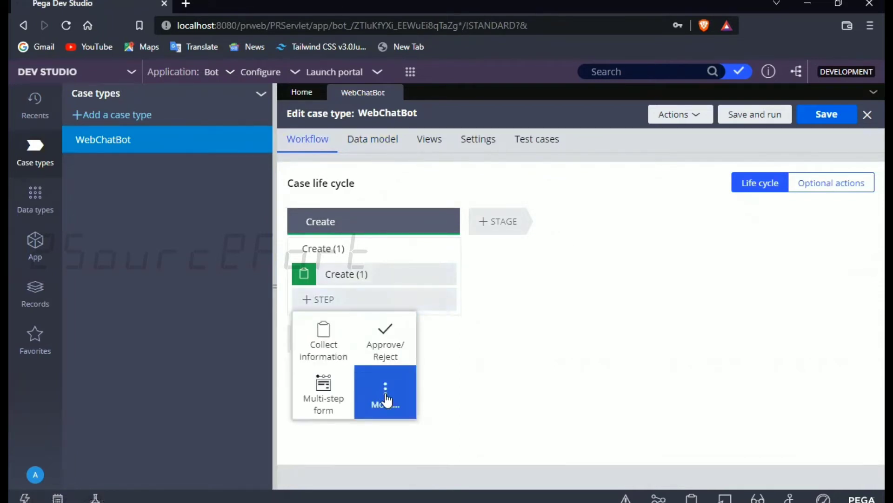
pyautogui.click(385, 395)
pyautogui.click(387, 408)
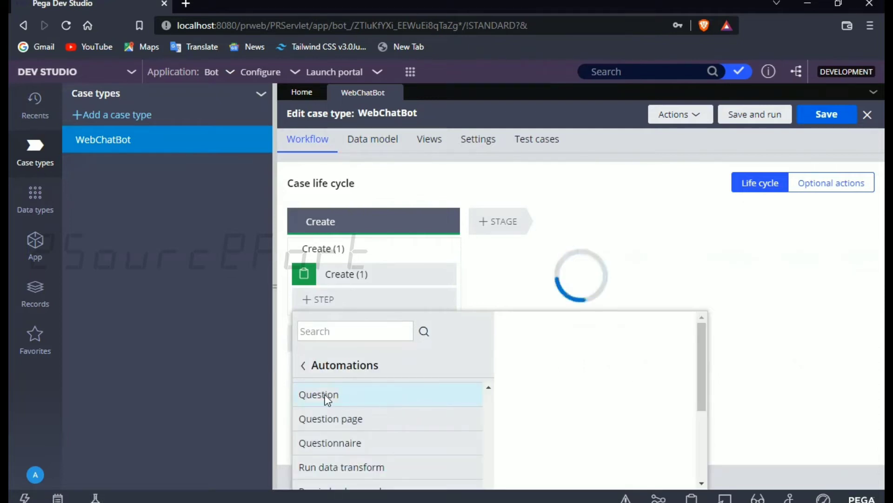
pyautogui.click(448, 398)
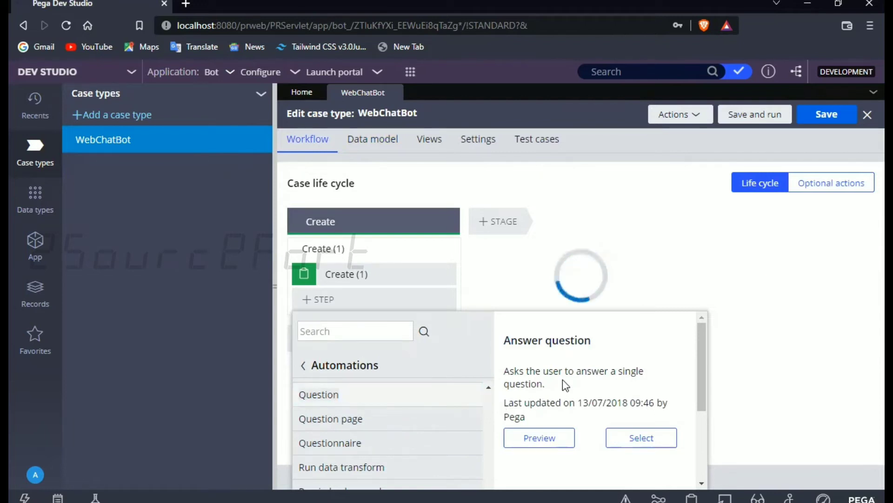
pyautogui.click(645, 436)
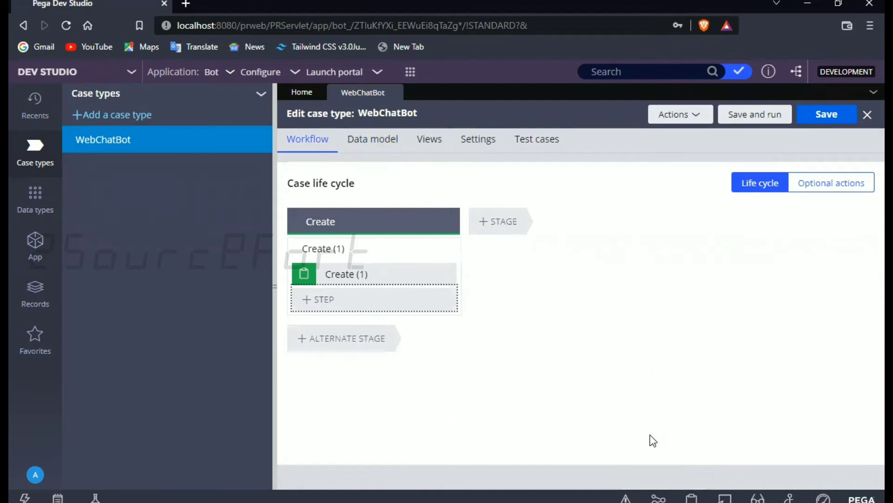
# Add a second Question automation step below Ask Name and name it Ask Email ID
pyautogui.scroll(-5, 354, 368)
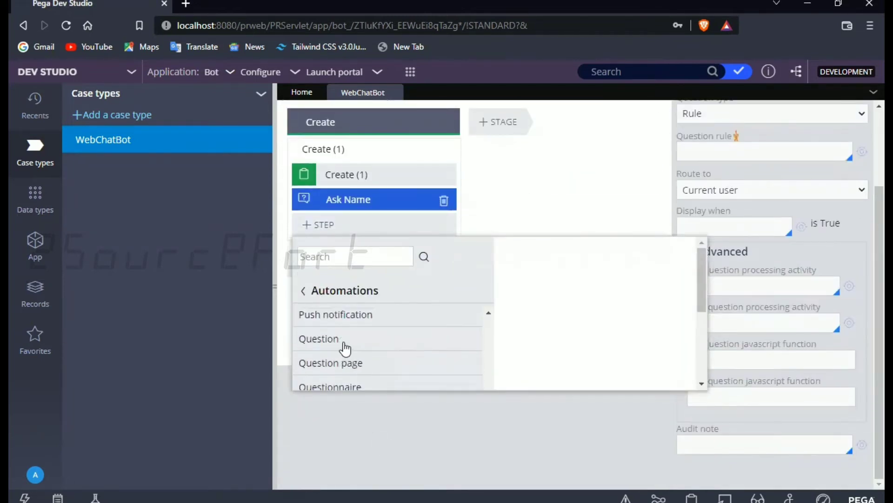
pyautogui.click(343, 344)
pyautogui.click(647, 363)
pyautogui.write('Ask')
pyautogui.write('Ask Email ID')
pyautogui.press('Return')
# Add another Question automation step below Ask Email ID and name it Ask Phone Number
pyautogui.scroll(4, 373, 431)
pyautogui.click(347, 412)
pyautogui.click(630, 392)
pyautogui.write('Ask Phone number')
pyautogui.press('Left')
pyautogui.press('Left')
pyautogui.press('Left')
pyautogui.press('Left')
pyautogui.press('Left')
pyautogui.press('BackSpace')
pyautogui.write('N')
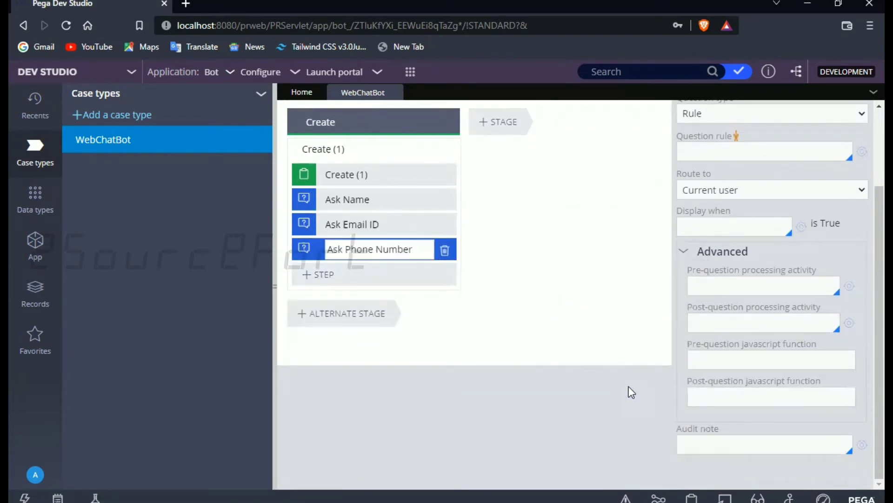
# Add a final Question automation step to the Create (1) process and name it Thank You
pyautogui.click(363, 277)
pyautogui.doubleClick(386, 371)
pyautogui.click(389, 395)
pyautogui.scroll(-6, 349, 390)
pyautogui.scroll(3, 333, 372)
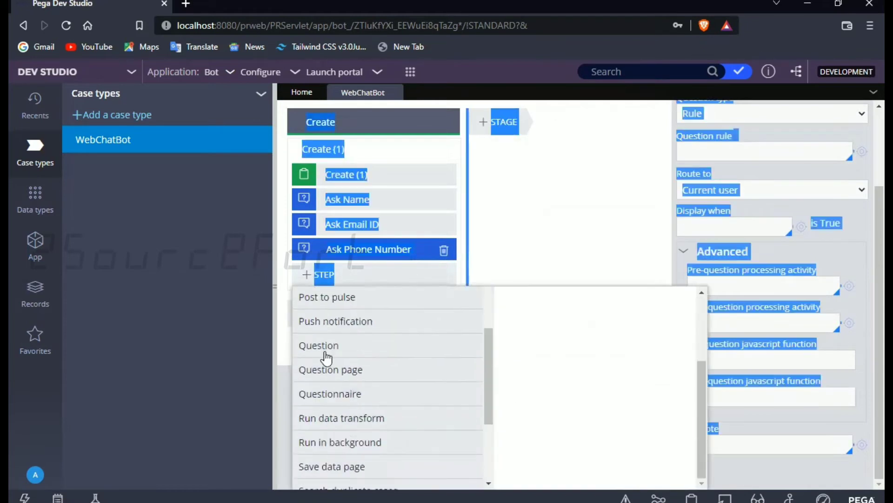
pyautogui.click(326, 357)
pyautogui.write('Thank You')
pyautogui.press('Return')
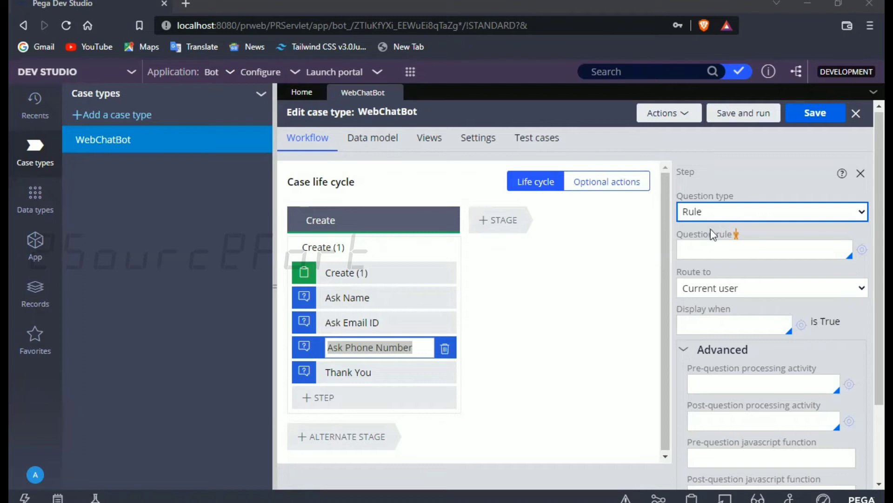
# Make Ask Phone Number a Text question reading "Enter Your Phone Number" and map its answer to the Phone property
pyautogui.click(705, 239)
pyautogui.click(728, 256)
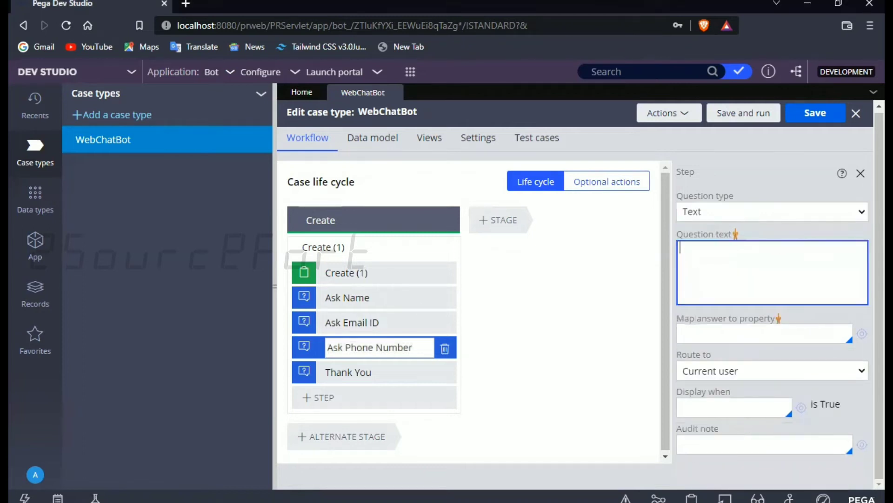
pyautogui.write('Enter Your Phone number')
pyautogui.click(765, 248)
pyautogui.press('BackSpace')
pyautogui.write('N')
pyautogui.click(719, 338)
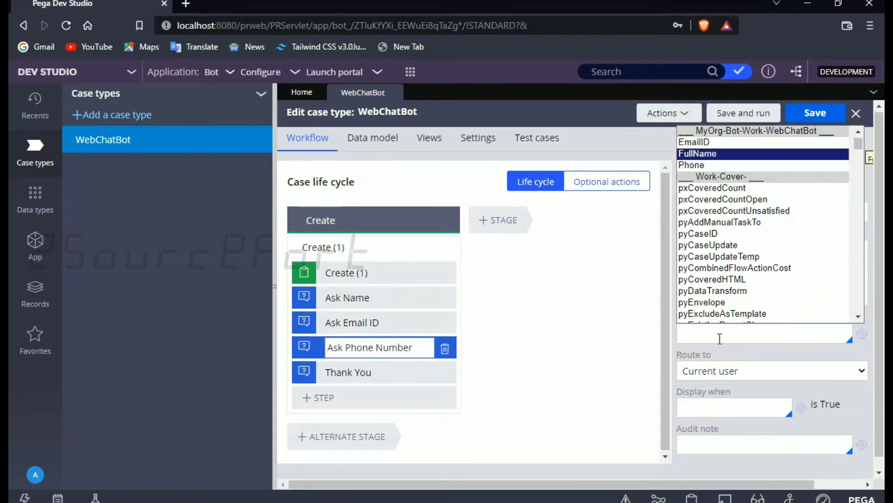
pyautogui.press('Down')
pyautogui.press('Return')
# Make Ask Email ID a Text question reading "Enter You Email Address", map its answer to the EmailID property, and save the case type
pyautogui.click(363, 322)
pyautogui.click(726, 211)
pyautogui.click(711, 242)
pyautogui.write('Enter You Email Address')
pyautogui.click(740, 332)
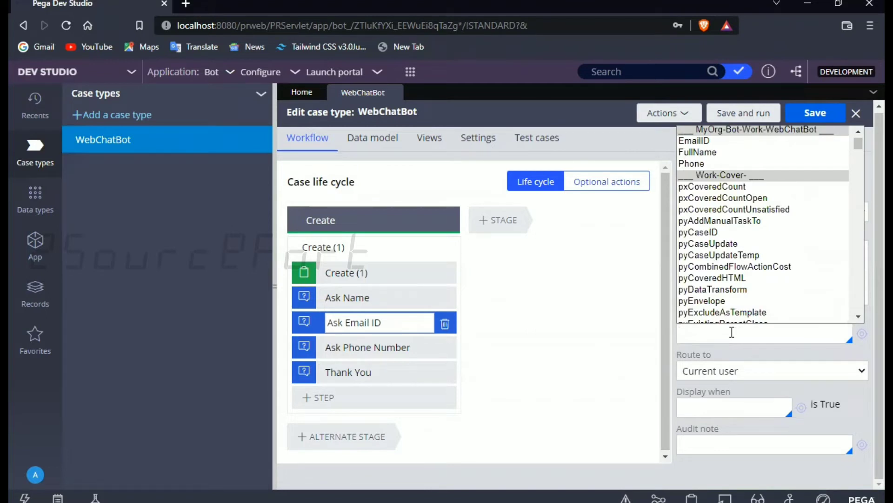
pyautogui.press('Down')
pyautogui.press('Down')
pyautogui.press('Up')
pyautogui.press('Return')
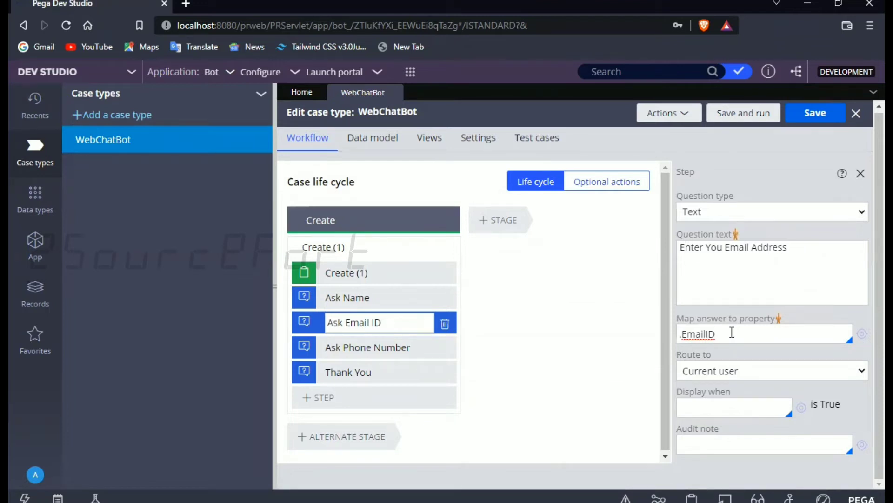
pyautogui.click(815, 113)
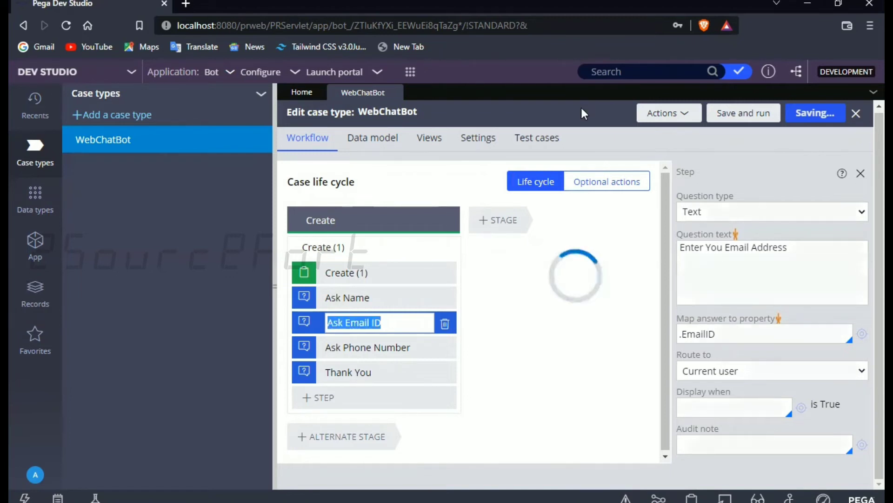
# Switch to App Studio and start a new Digital Messaging channel interface
pyautogui.click(119, 72)
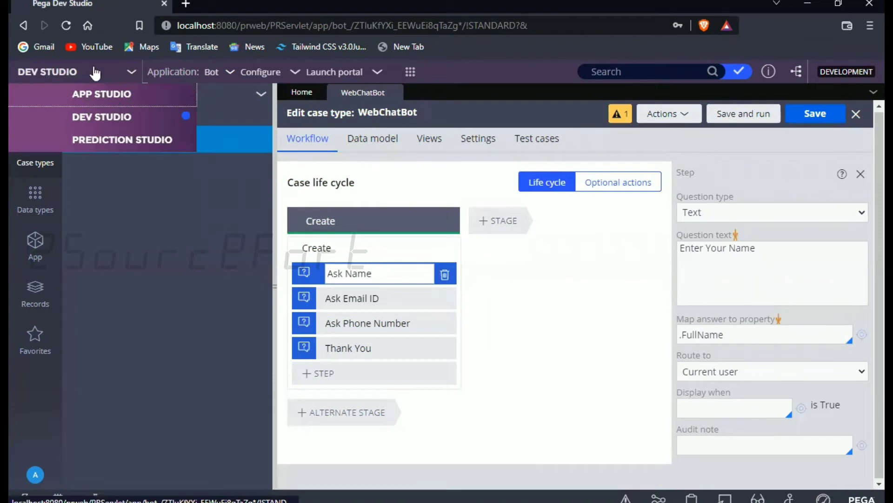
pyautogui.click(86, 93)
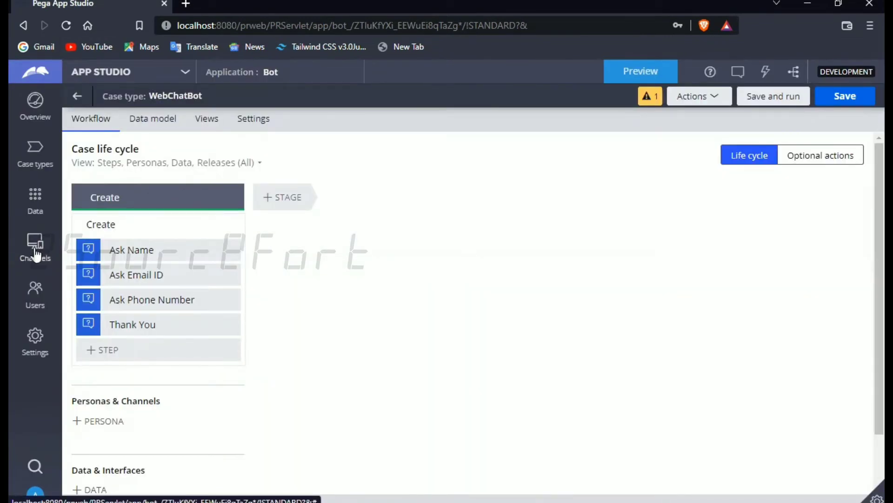
pyautogui.click(36, 254)
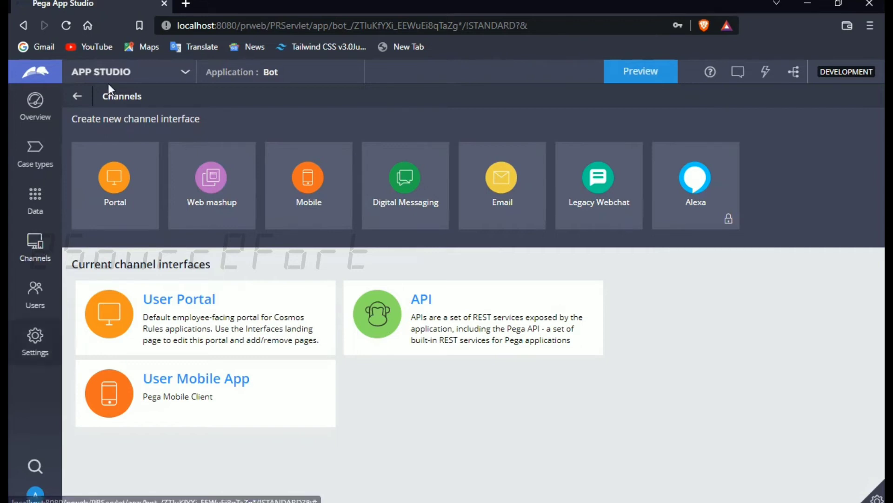
pyautogui.click(398, 205)
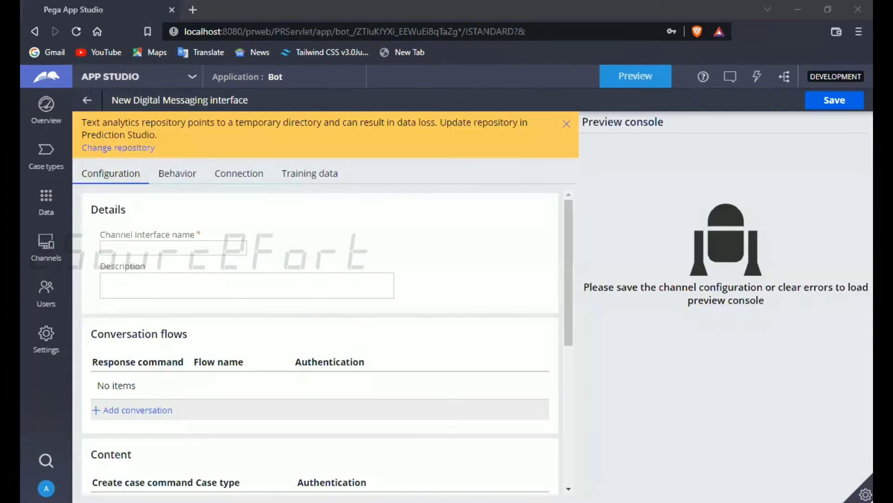
# Name the channel interface MyWebChatBot and enter the description "This is Web ChatBot"
pyautogui.click(168, 242)
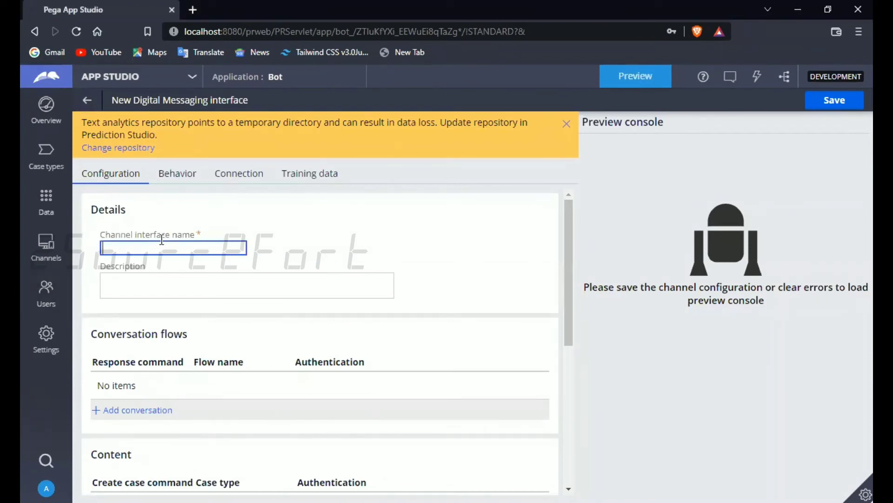
pyautogui.scroll(-4, 161, 239)
pyautogui.scroll(-2, 154, 239)
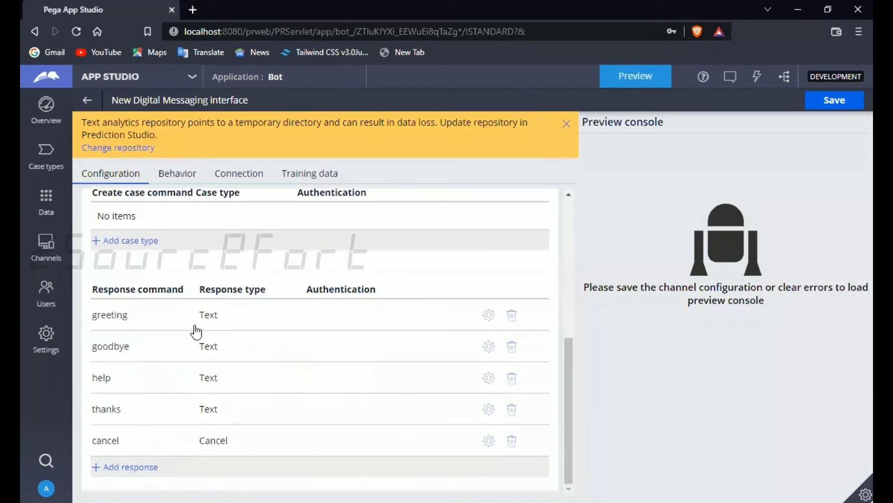
pyautogui.scroll(6, 195, 329)
pyautogui.write('MyWeb')
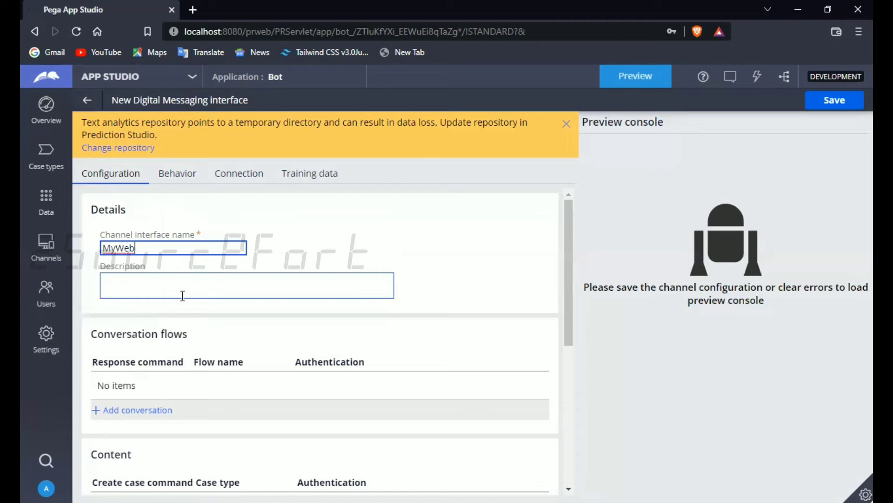
pyautogui.write('ChatBot')
pyautogui.click(171, 290)
pyautogui.write('This is Web C')
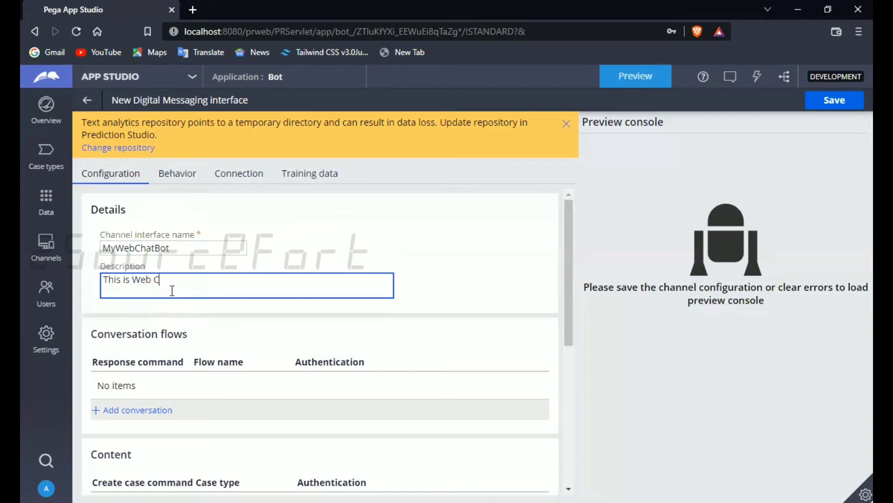
pyautogui.write('hatBot')
# Examine the Conversation flows and Content sections of the channel configuration
pyautogui.scroll(-4, 369, 343)
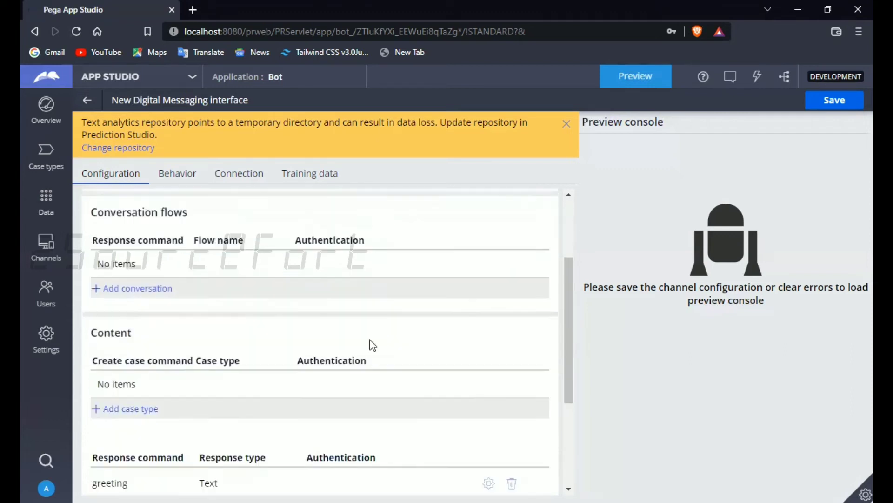
pyautogui.scroll(5, 164, 293)
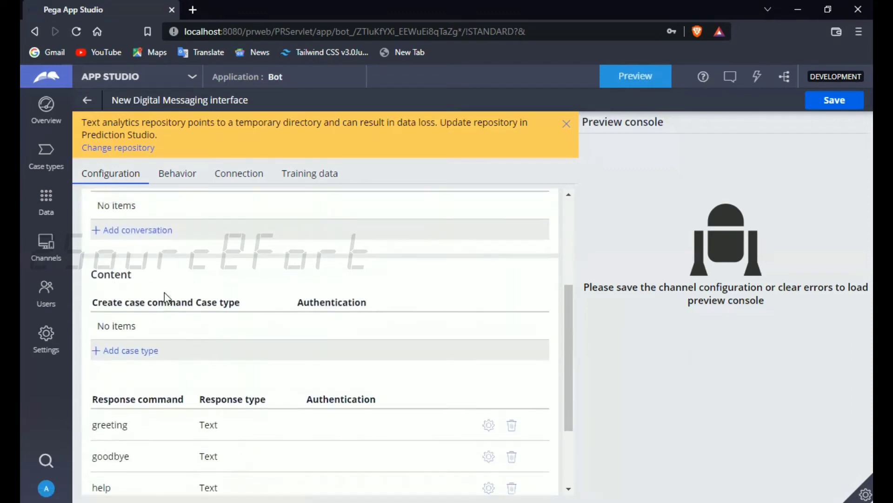
pyautogui.moveTo(97, 335); pyautogui.dragTo(199, 341)
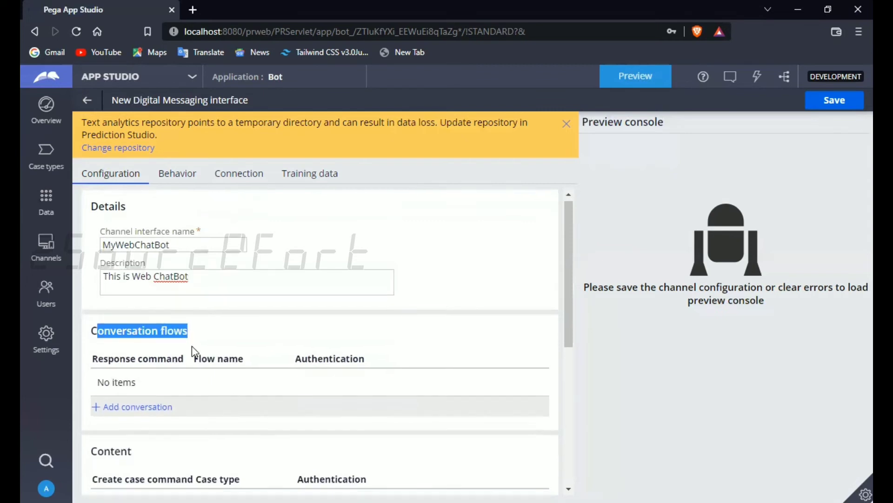
pyautogui.scroll(-1, 140, 325)
pyautogui.doubleClick(109, 389)
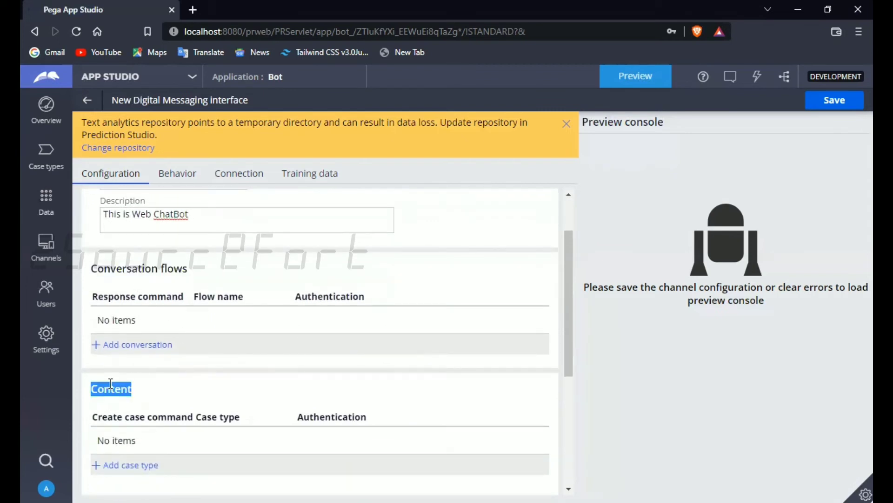
pyautogui.scroll(-3, 114, 379)
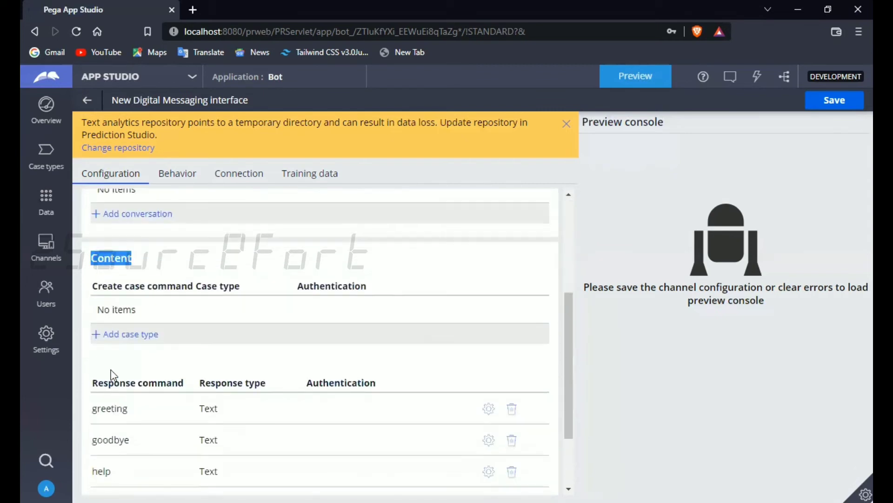
pyautogui.click(185, 362)
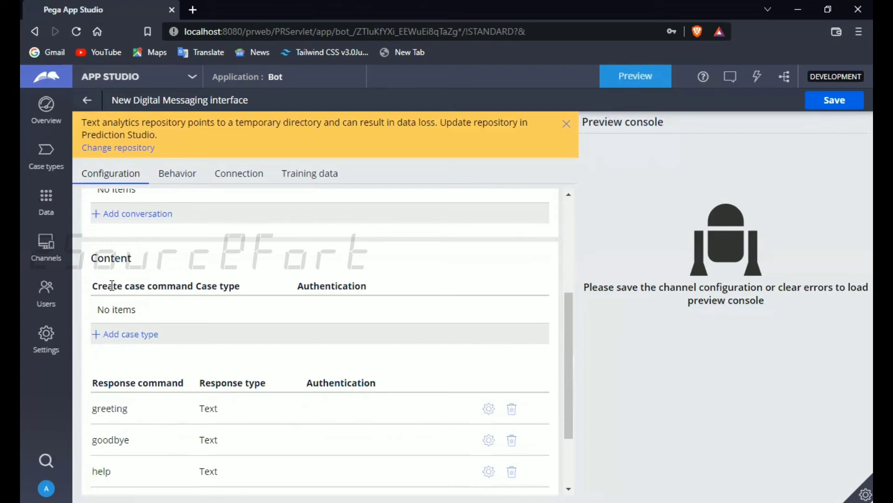
# Add the WebChatBot case type to the channel's content with Others as its create case command
pyautogui.click(125, 334)
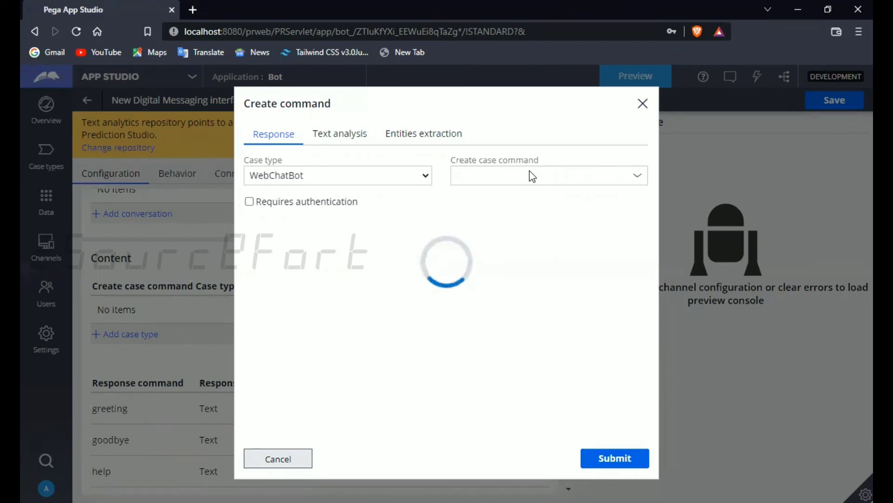
pyautogui.click(532, 176)
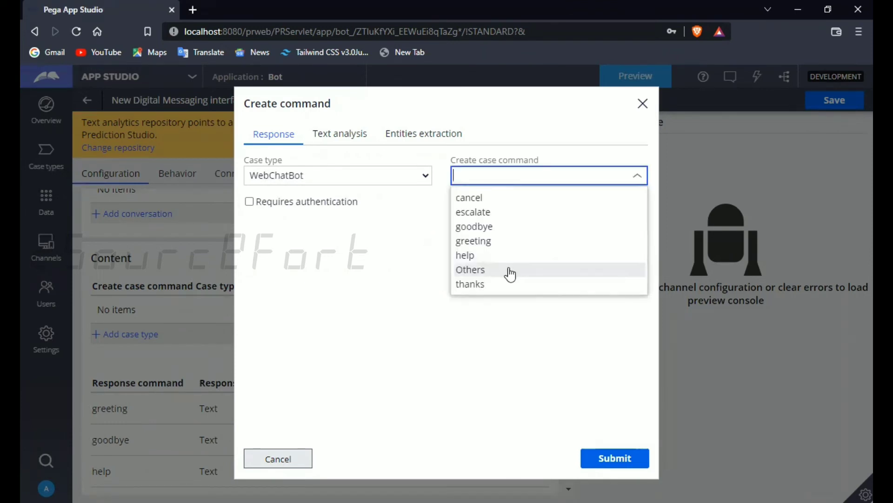
pyautogui.click(542, 274)
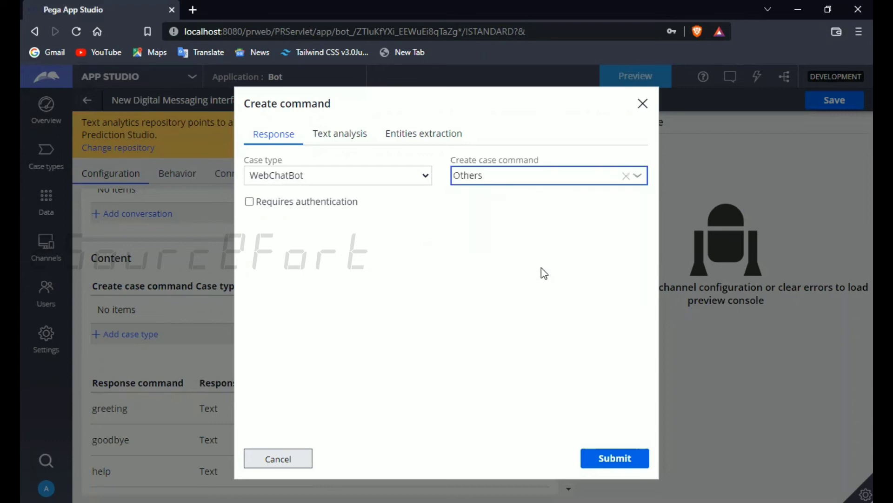
# Set the approximate match words in the command's text analysis to "case,mycase,webchatcase"
pyautogui.click(339, 134)
pyautogui.write('cas')
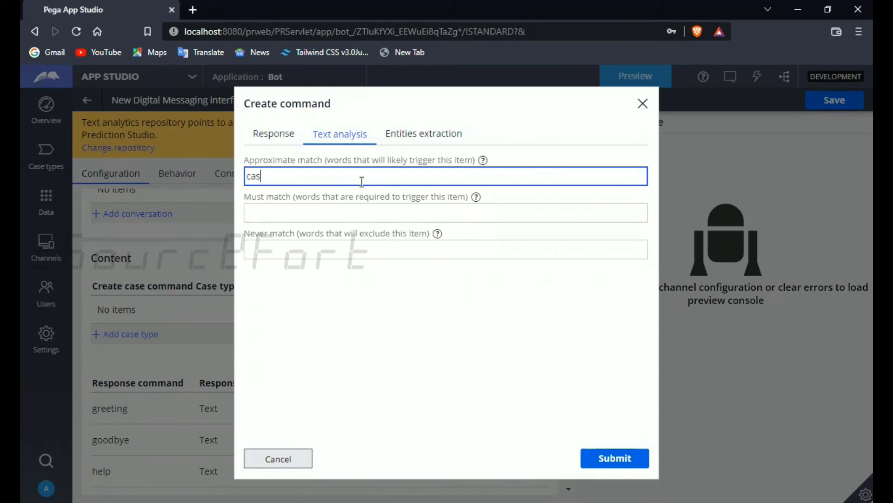
pyautogui.write('e,mycase,web')
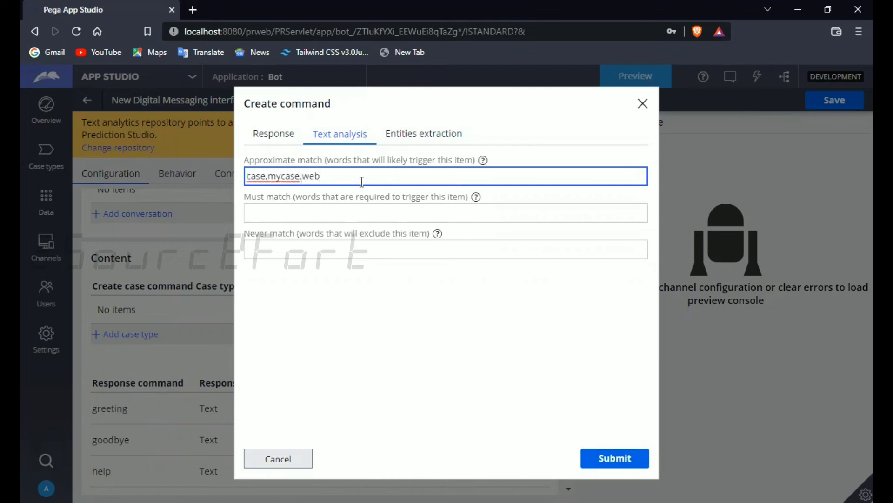
pyautogui.write('chatcase')
# Review the approximate match words, their explanation and the case type chosen for the create case command
pyautogui.moveTo(297, 177); pyautogui.dragTo(384, 181)
pyautogui.moveTo(268, 182); pyautogui.dragTo(427, 182)
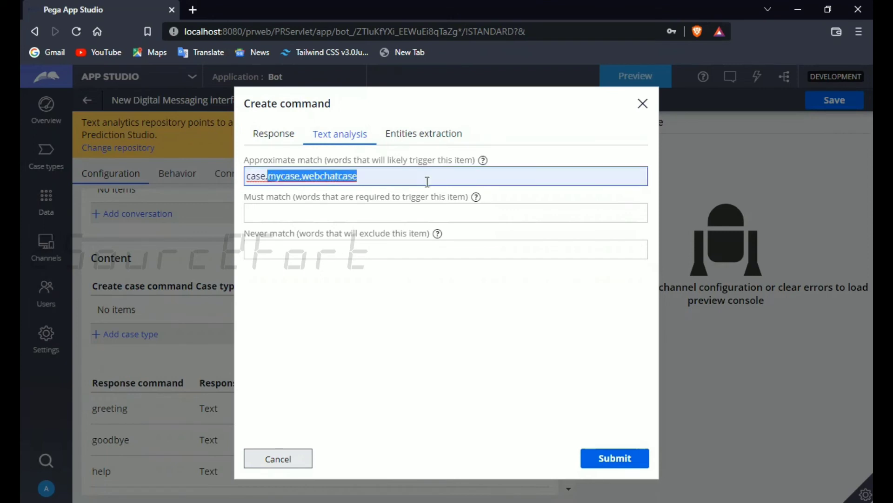
pyautogui.moveTo(249, 160); pyautogui.dragTo(476, 155)
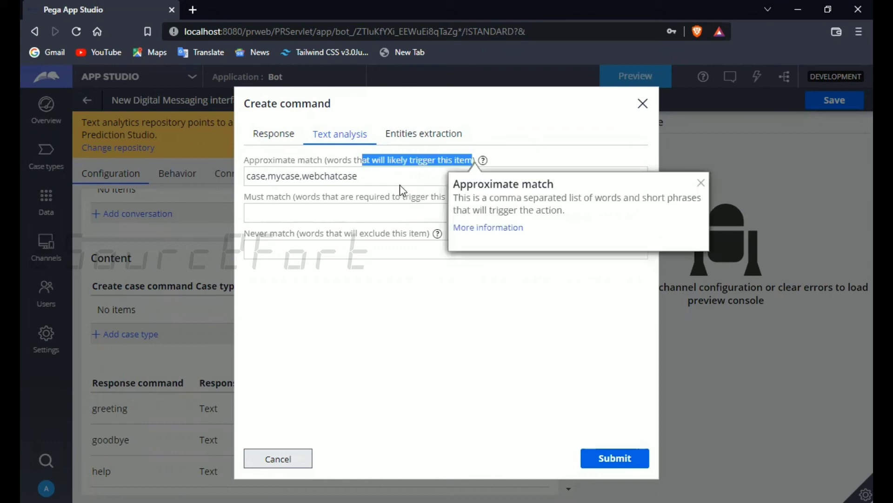
pyautogui.click(374, 175)
pyautogui.click(269, 143)
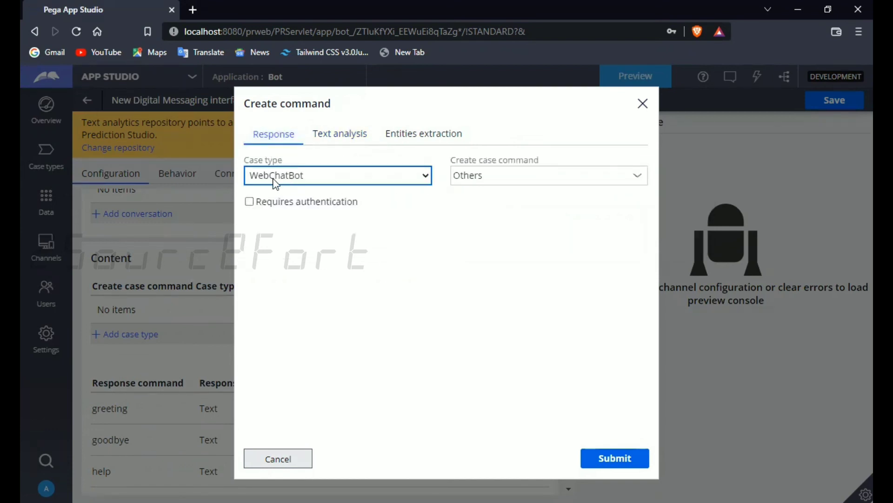
pyautogui.click(357, 145)
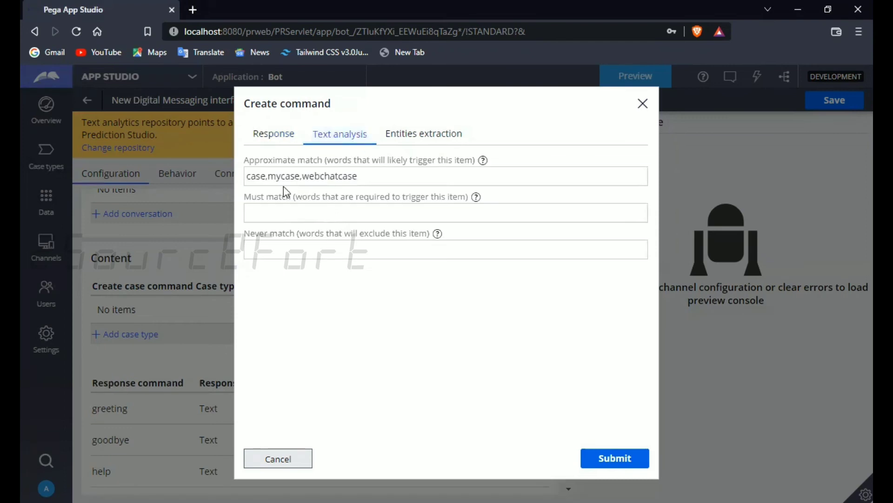
pyautogui.moveTo(358, 177); pyautogui.dragTo(247, 178)
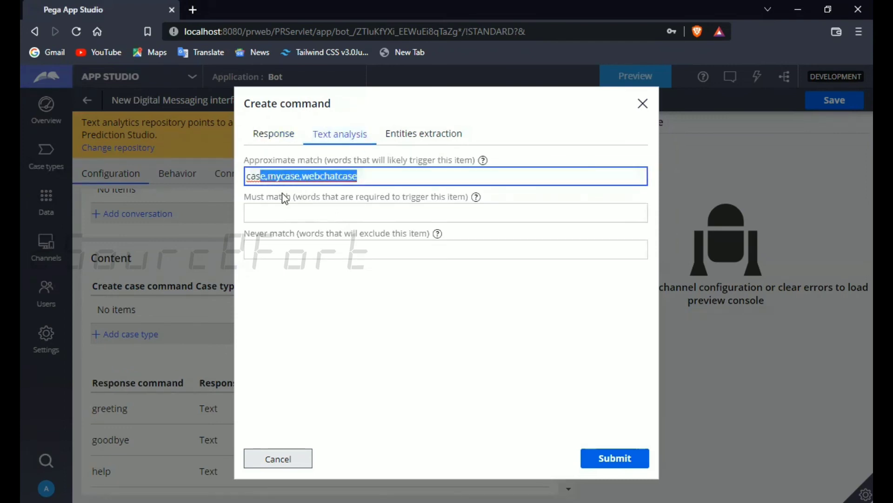
pyautogui.click(264, 179)
pyautogui.doubleClick(261, 178)
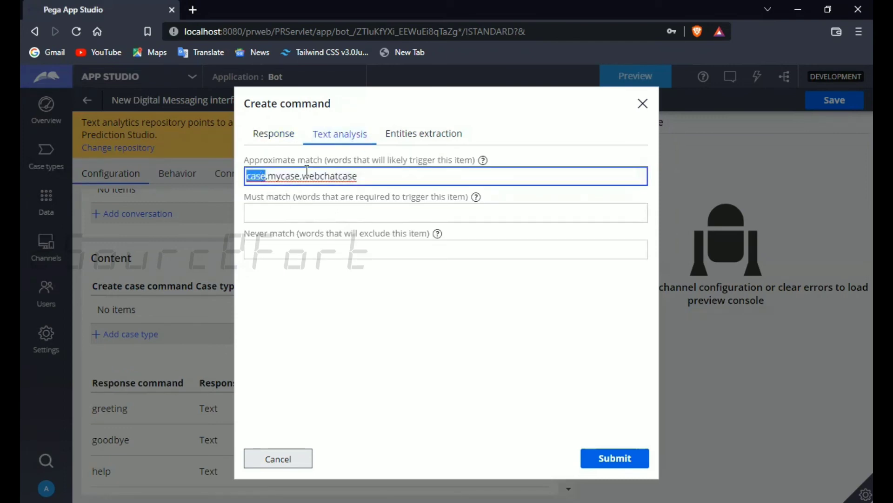
pyautogui.doubleClick(275, 179)
pyautogui.click(330, 177)
pyautogui.doubleClick(330, 177)
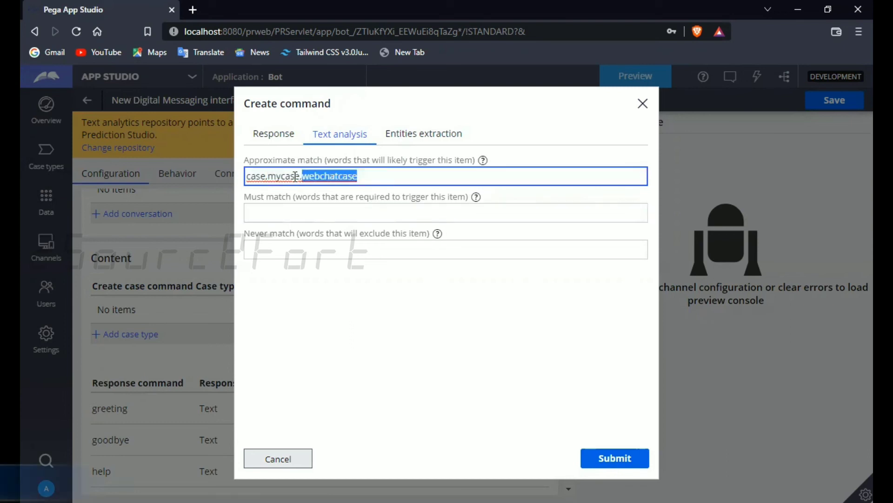
pyautogui.click(483, 160)
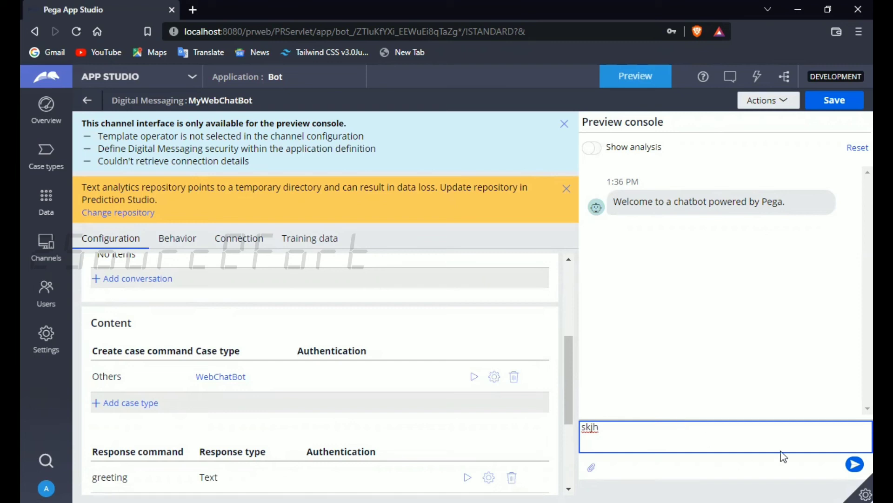
# Send the test message "skjh" in the preview console, followed by the trigger word "case"
pyautogui.click(853, 463)
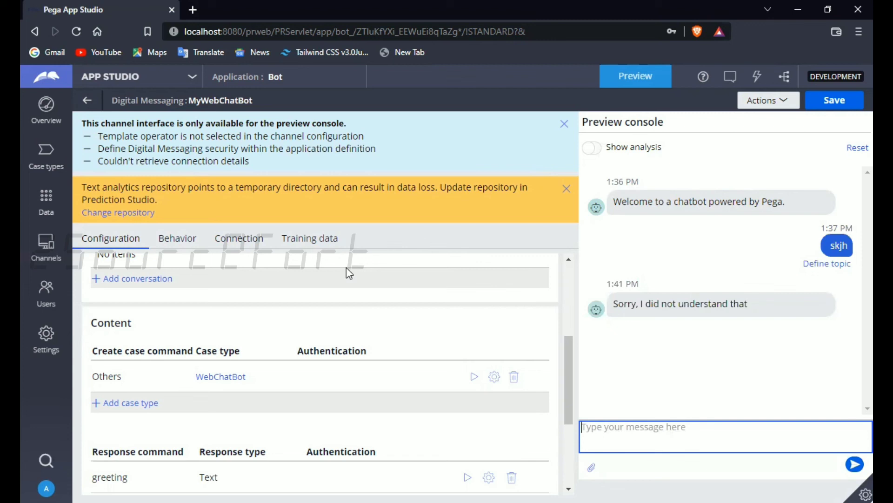
pyautogui.write('case')
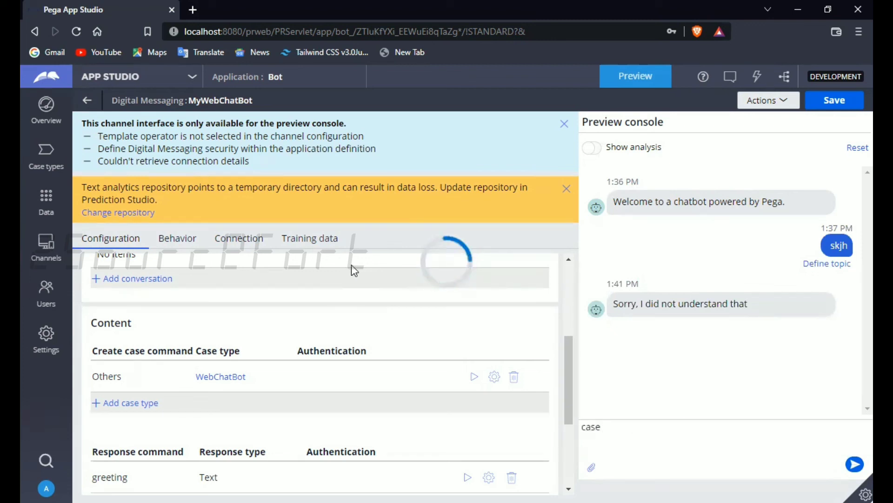
# Answer the chatbot's questions in the preview console with the visitor's name, email address and phone number
pyautogui.write('sarmi')
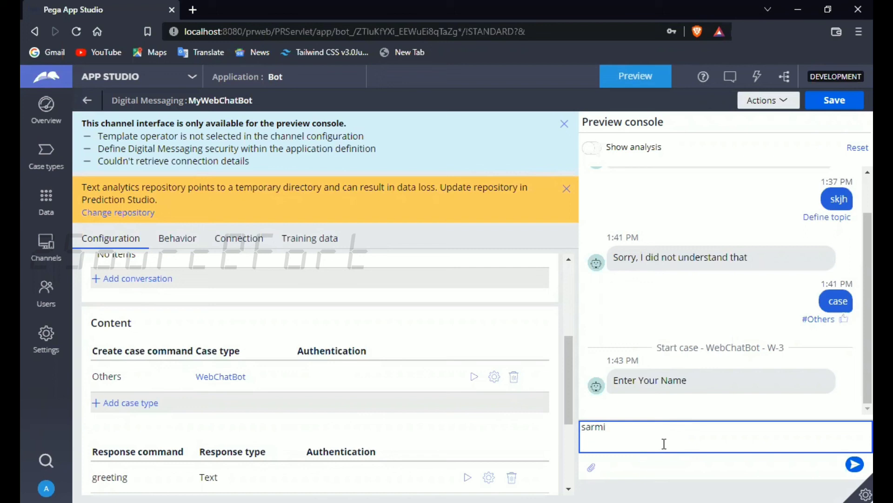
pyautogui.press('Return')
pyautogui.click(664, 389)
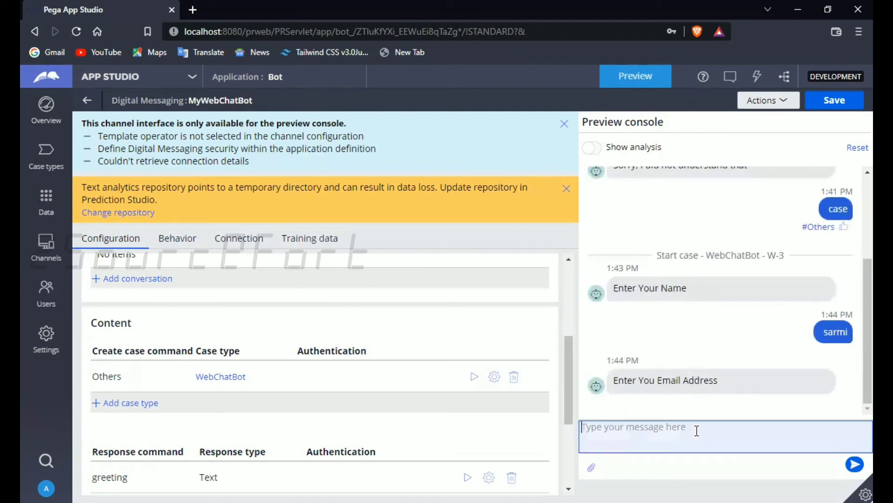
pyautogui.write('abc@abc.c')
pyautogui.write('om')
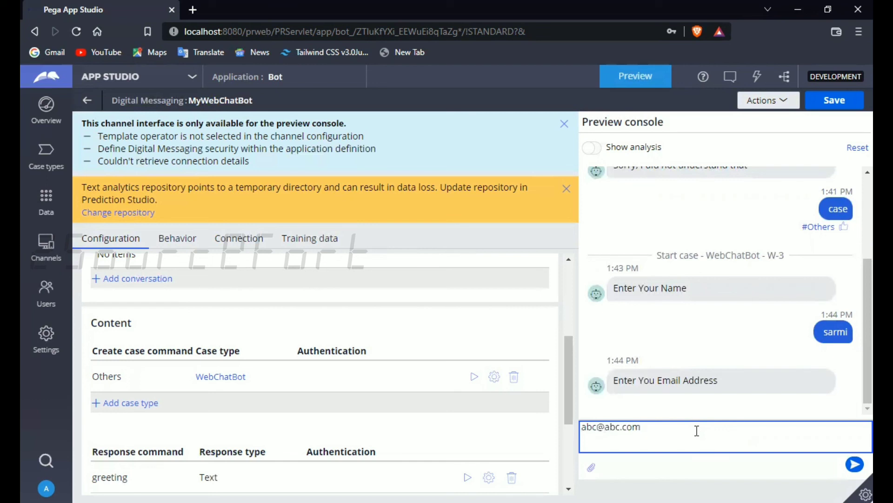
pyautogui.press('Return')
pyautogui.write('01111111111')
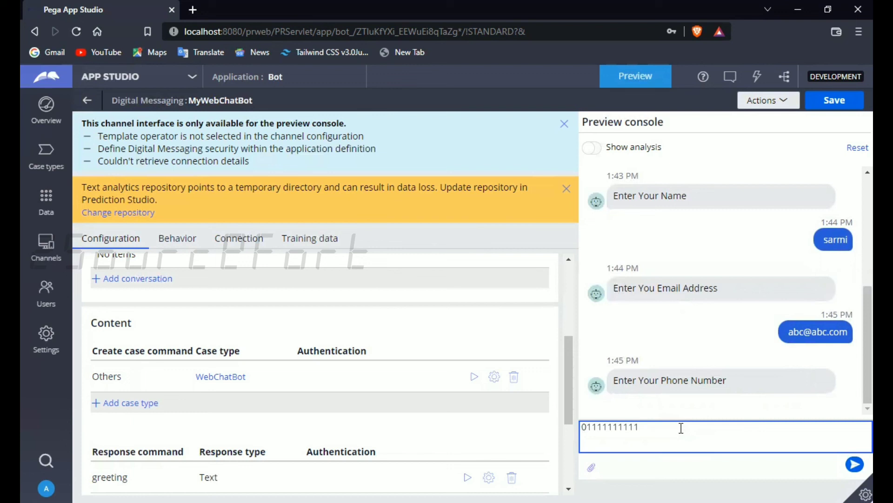
pyautogui.press('Return')
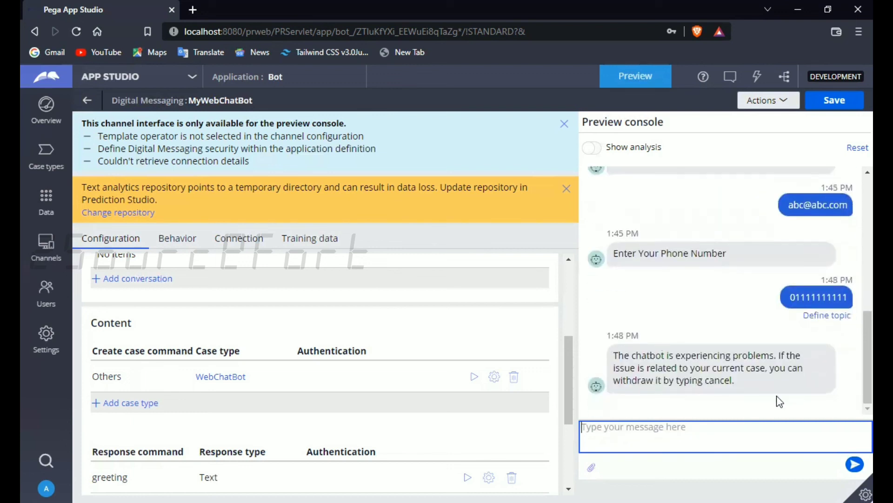
# Review the test conversation and the channel's list of response commands
pyautogui.scroll(2, 754, 367)
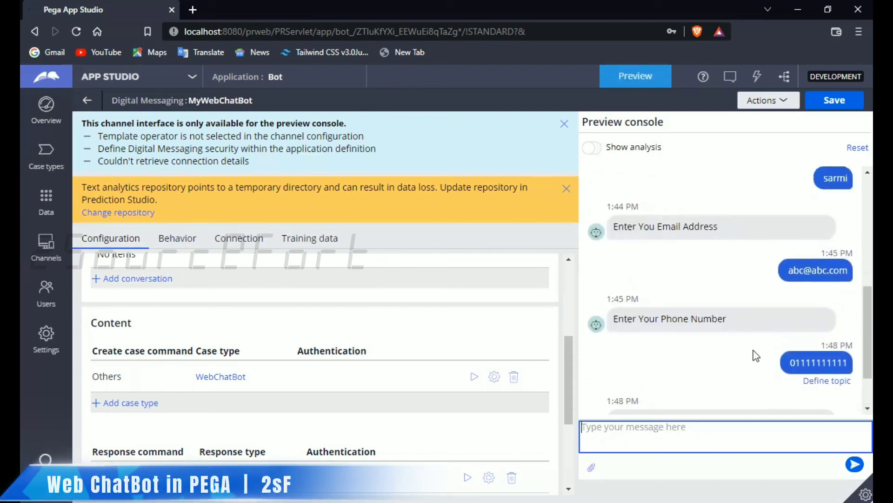
pyautogui.scroll(1, 756, 271)
pyautogui.scroll(2, 697, 270)
pyautogui.scroll(-3, 698, 270)
pyautogui.scroll(-3, 242, 321)
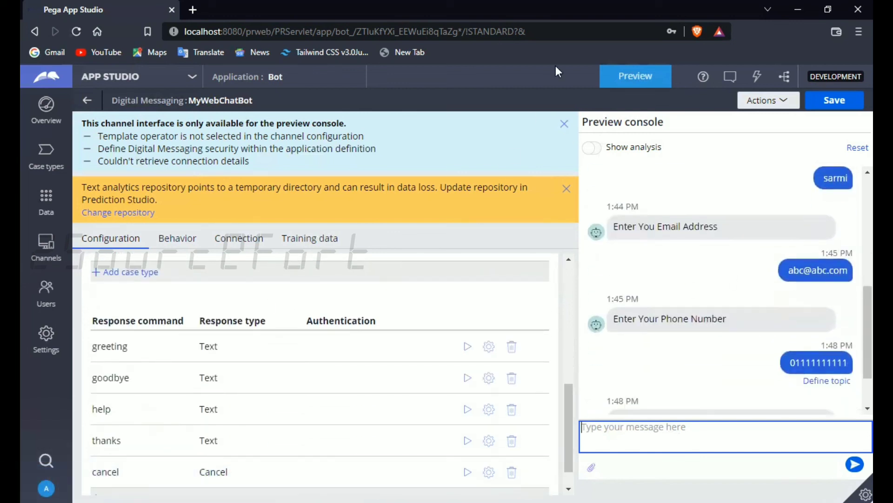
pyautogui.hotkey('alt', 'Tab')
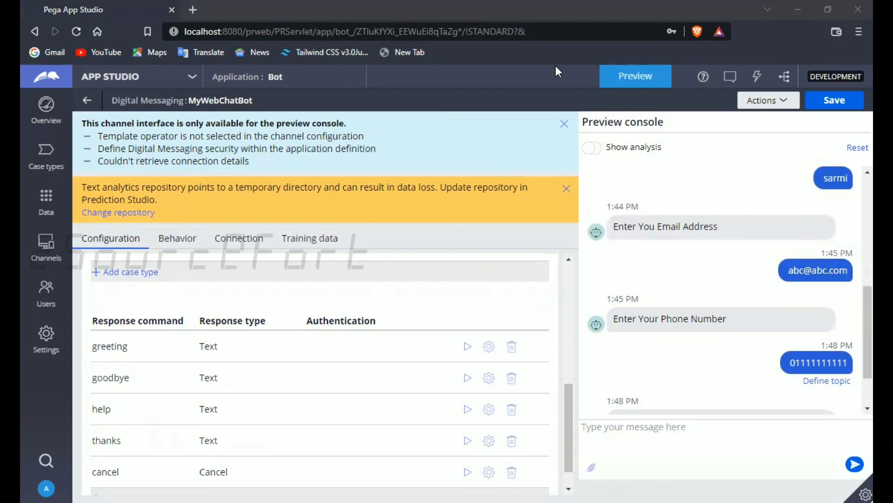